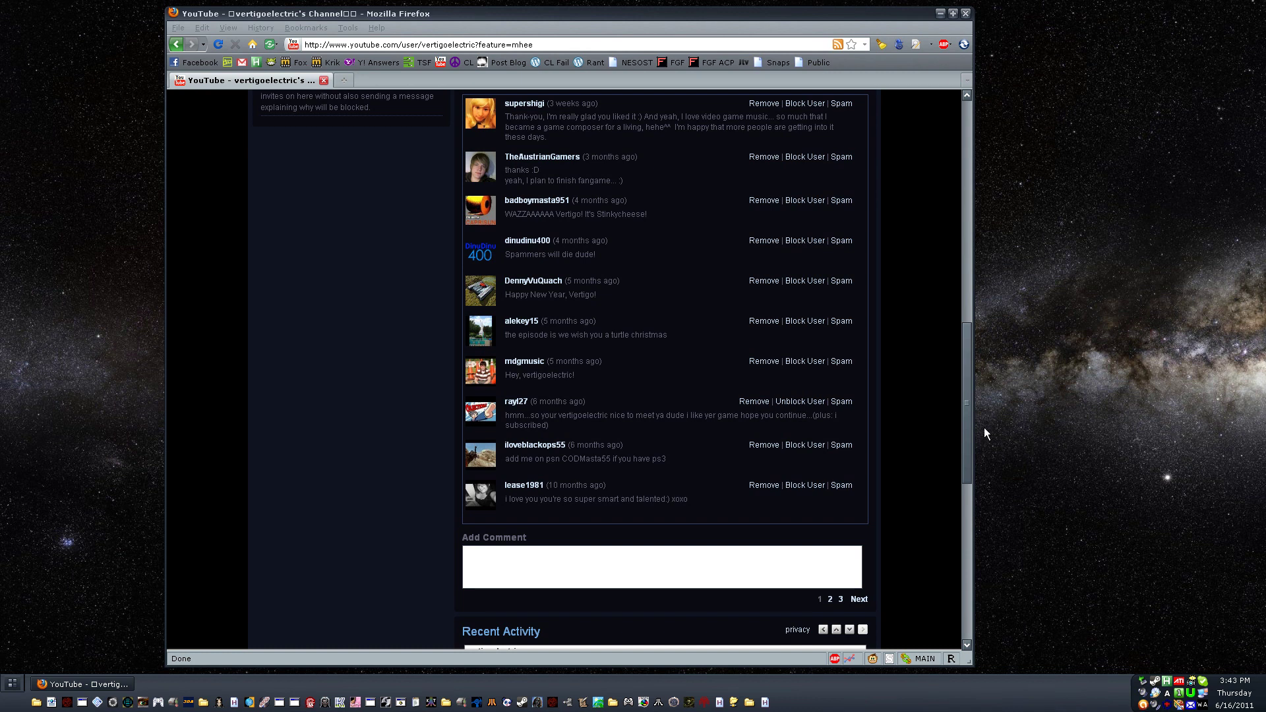
pyautogui.moveTo(968, 417); pyautogui.dragTo(963, 461)
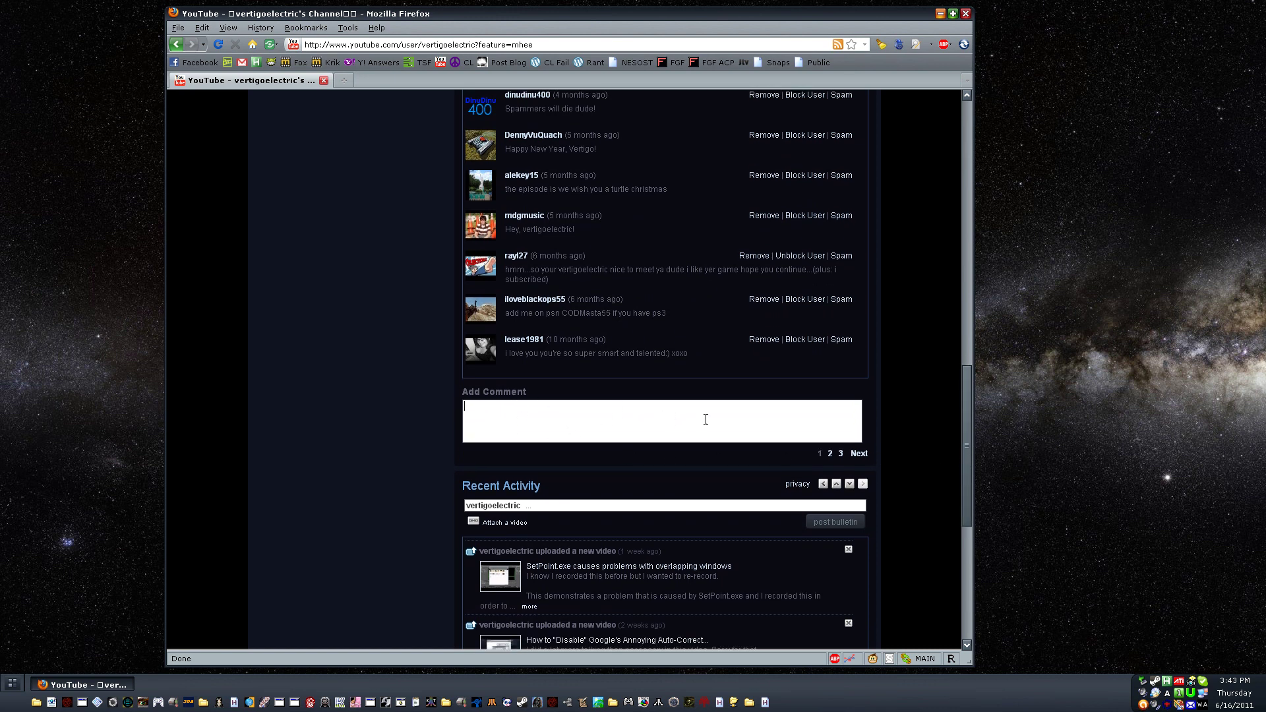
pyautogui.moveTo(965, 445); pyautogui.dragTo(965, 438)
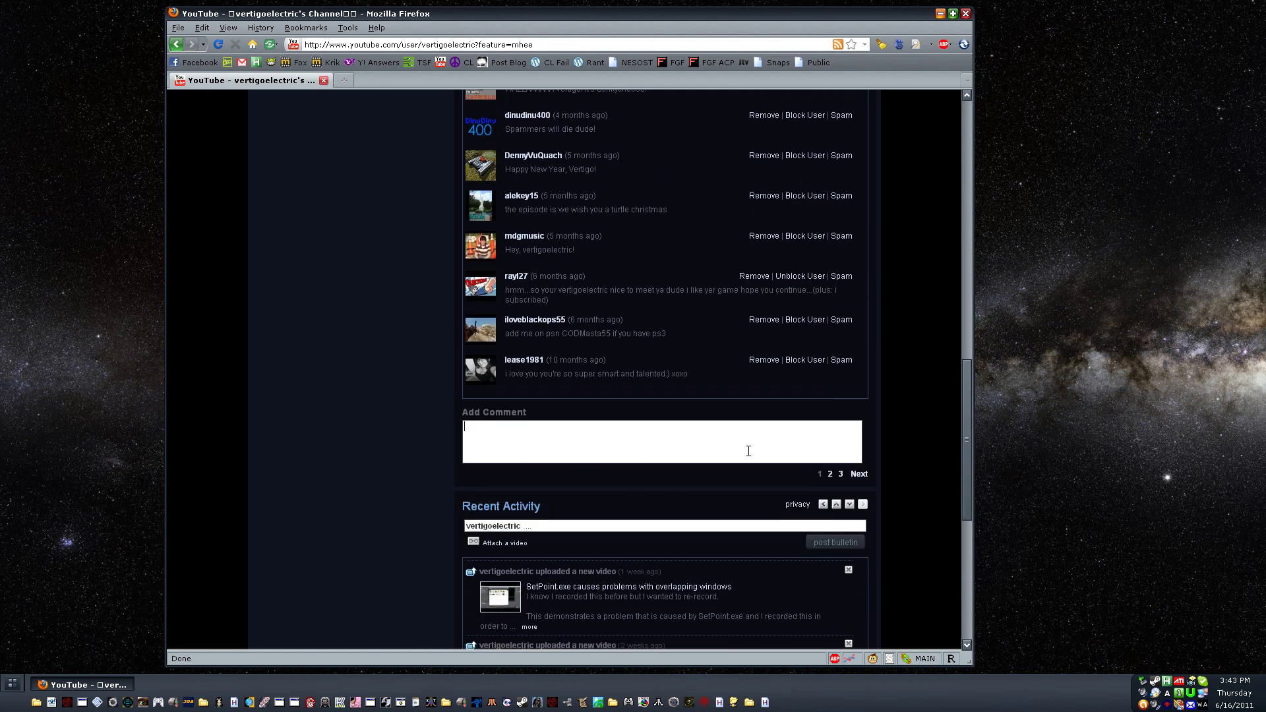
pyautogui.moveTo(966, 440); pyautogui.dragTo(964, 441)
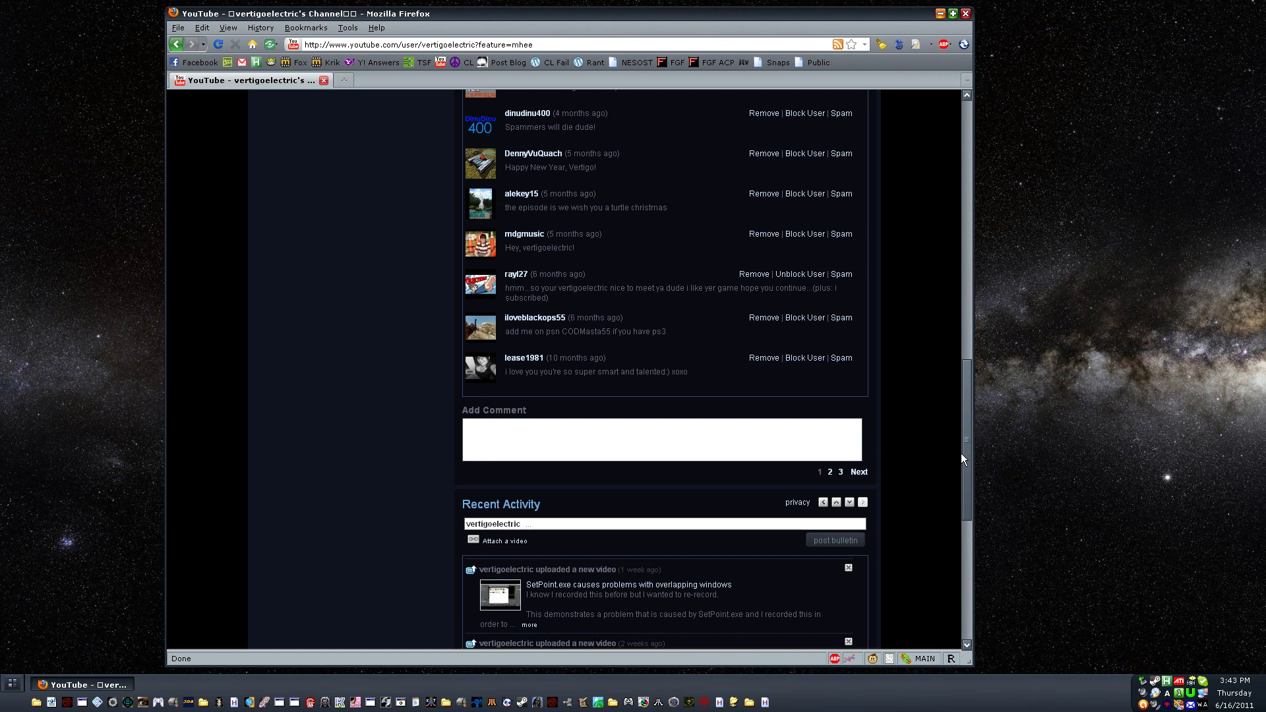
pyautogui.scroll(-1, 965, 456)
pyautogui.scroll(2, 969, 452)
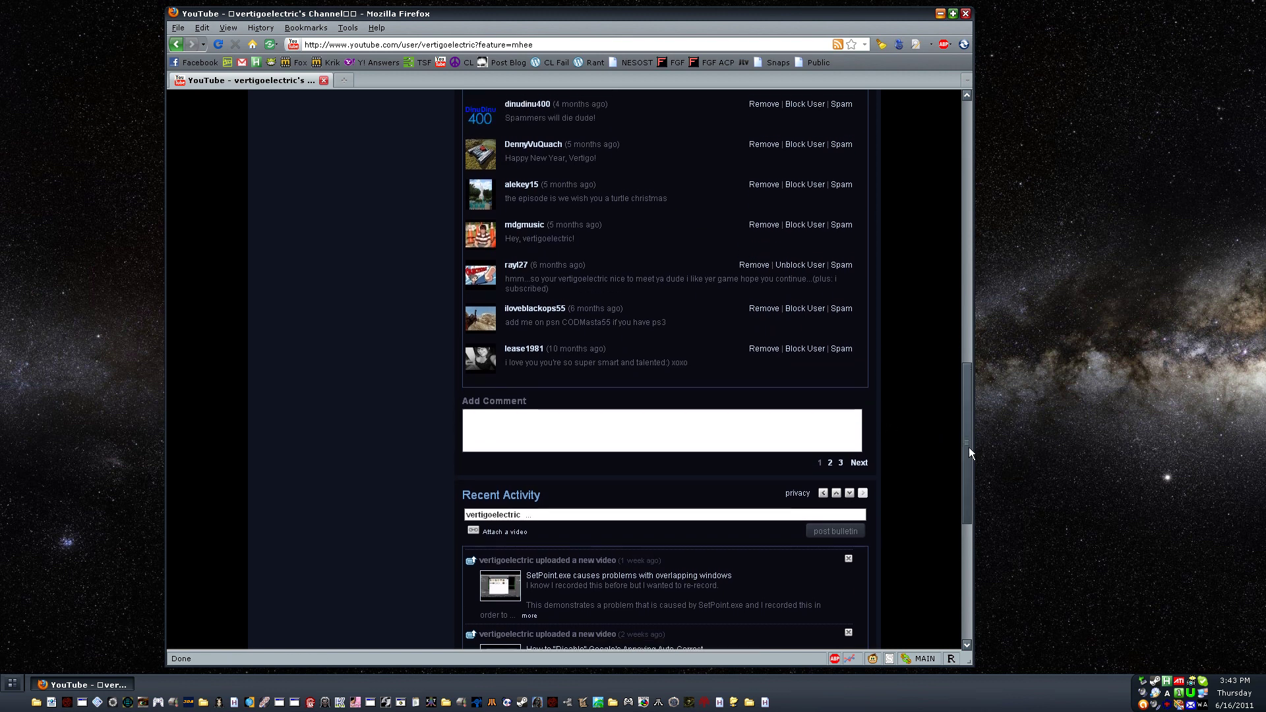
pyautogui.moveTo(970, 432); pyautogui.dragTo(968, 445)
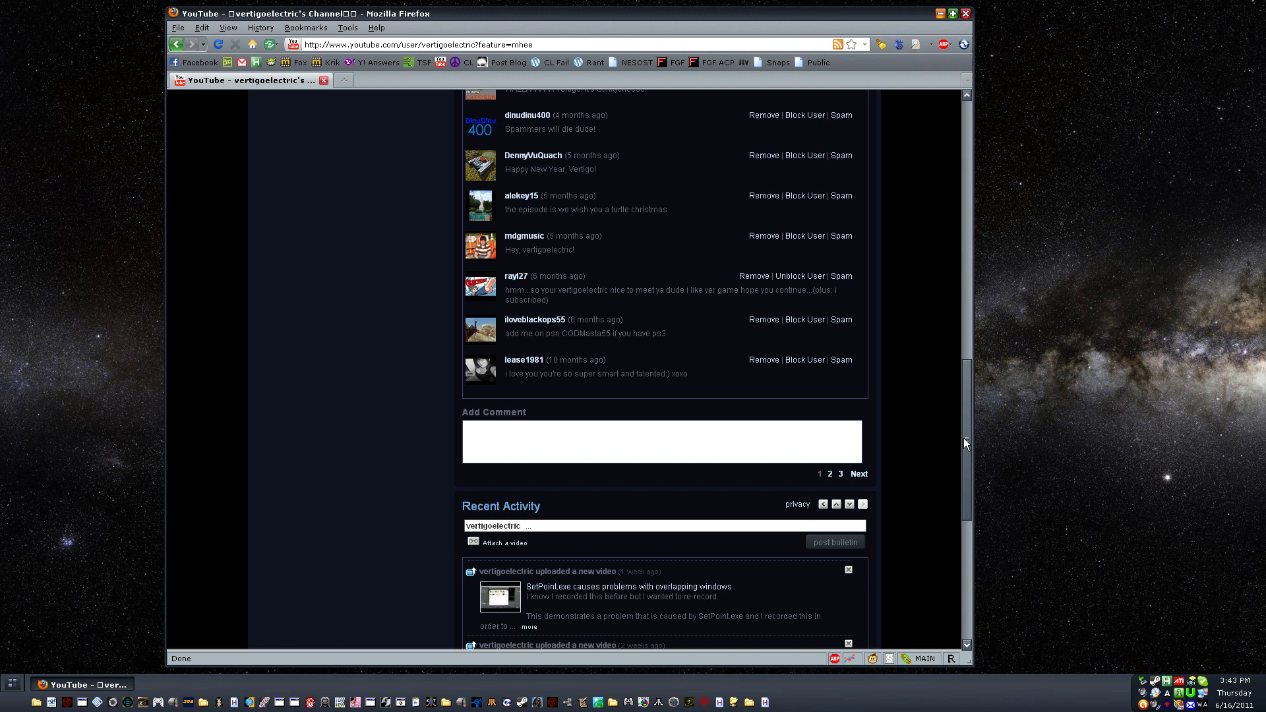
pyautogui.moveTo(964, 438)
pyautogui.mouseDown()
pyautogui.moveTo(959, 361)
pyautogui.moveTo(965, 435)
pyautogui.mouseUp()
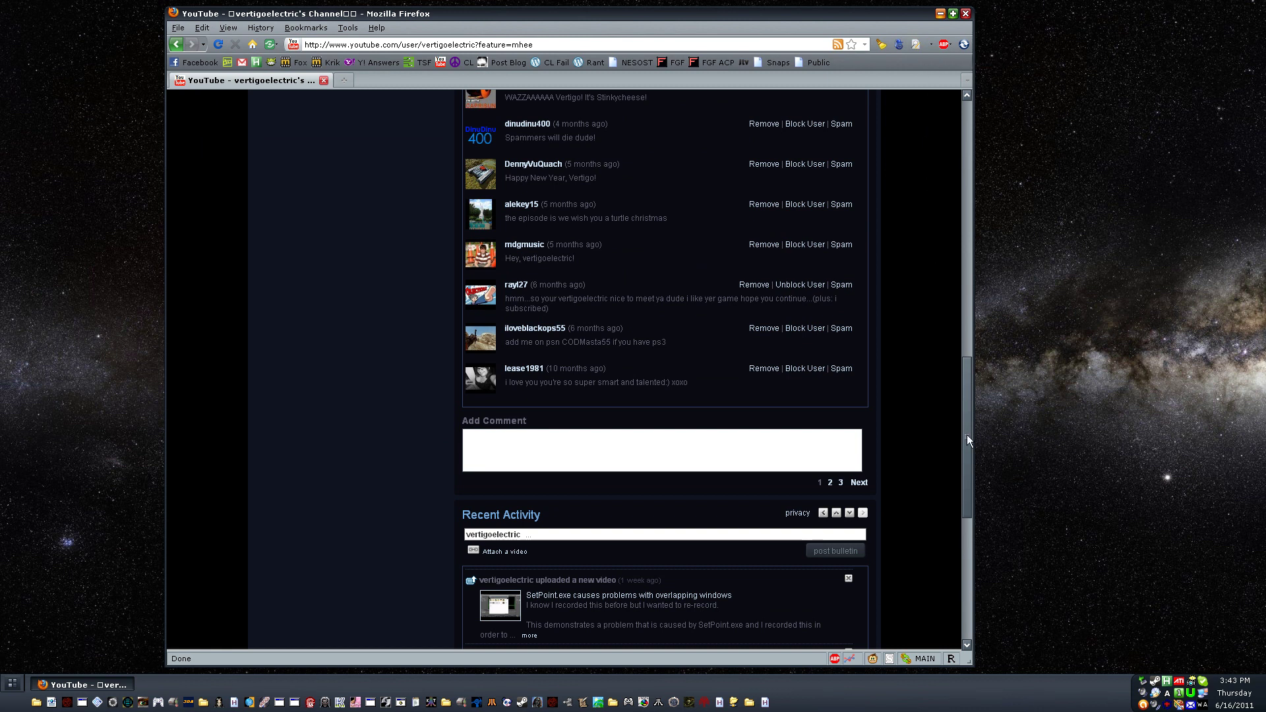
pyautogui.moveTo(967, 440); pyautogui.dragTo(965, 431)
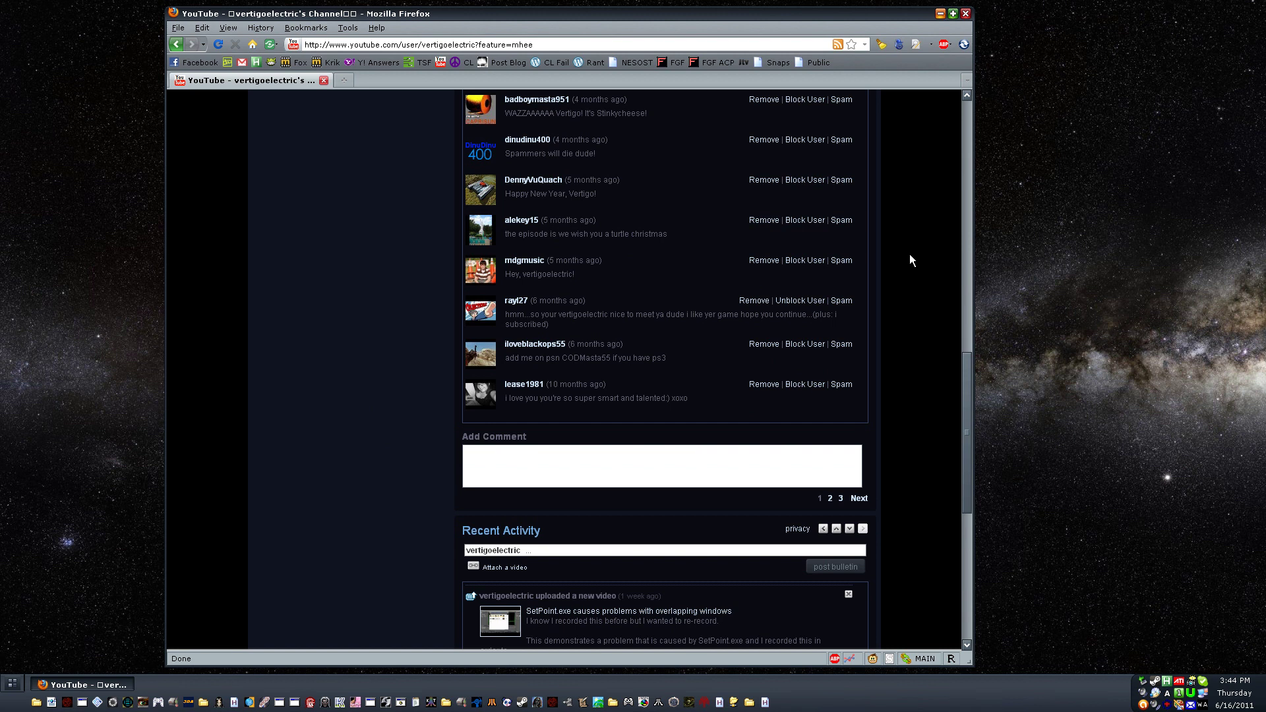
# In a new tab, find addons.mozilla.org via Google and search it for 'foxreplace'.
pyautogui.click(343, 83)
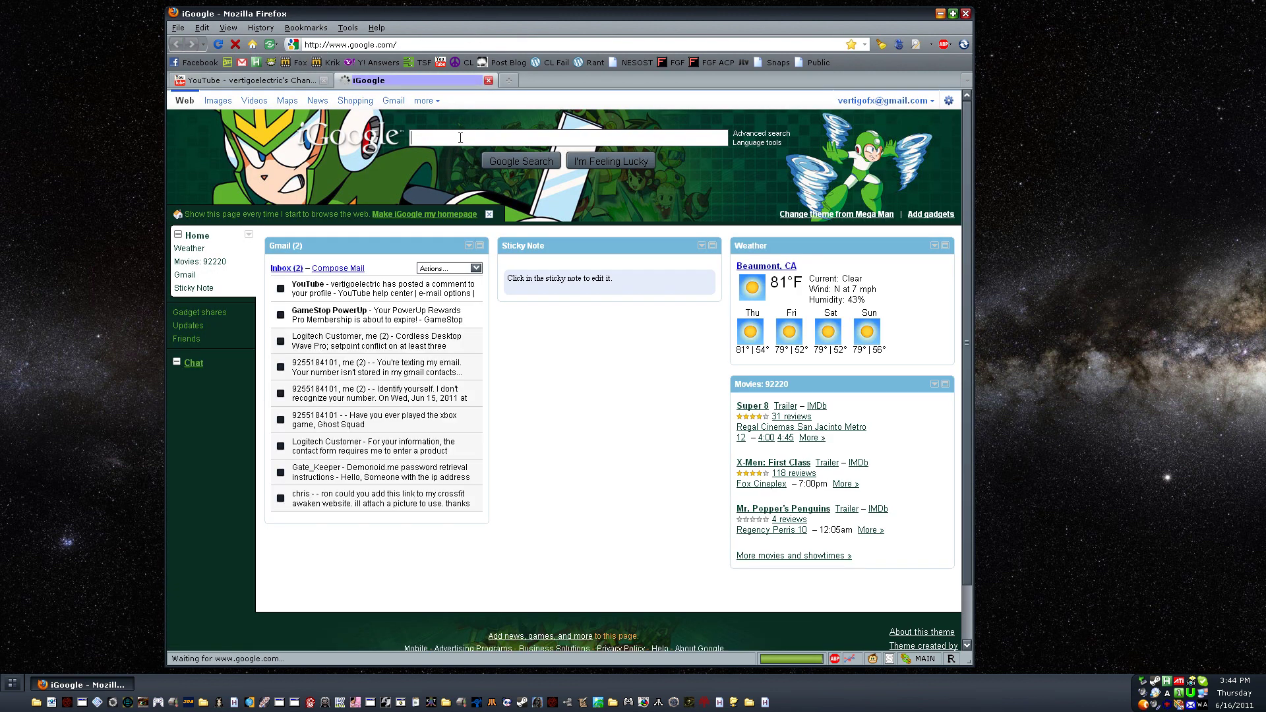
pyautogui.write('addons')
pyautogui.press('Return')
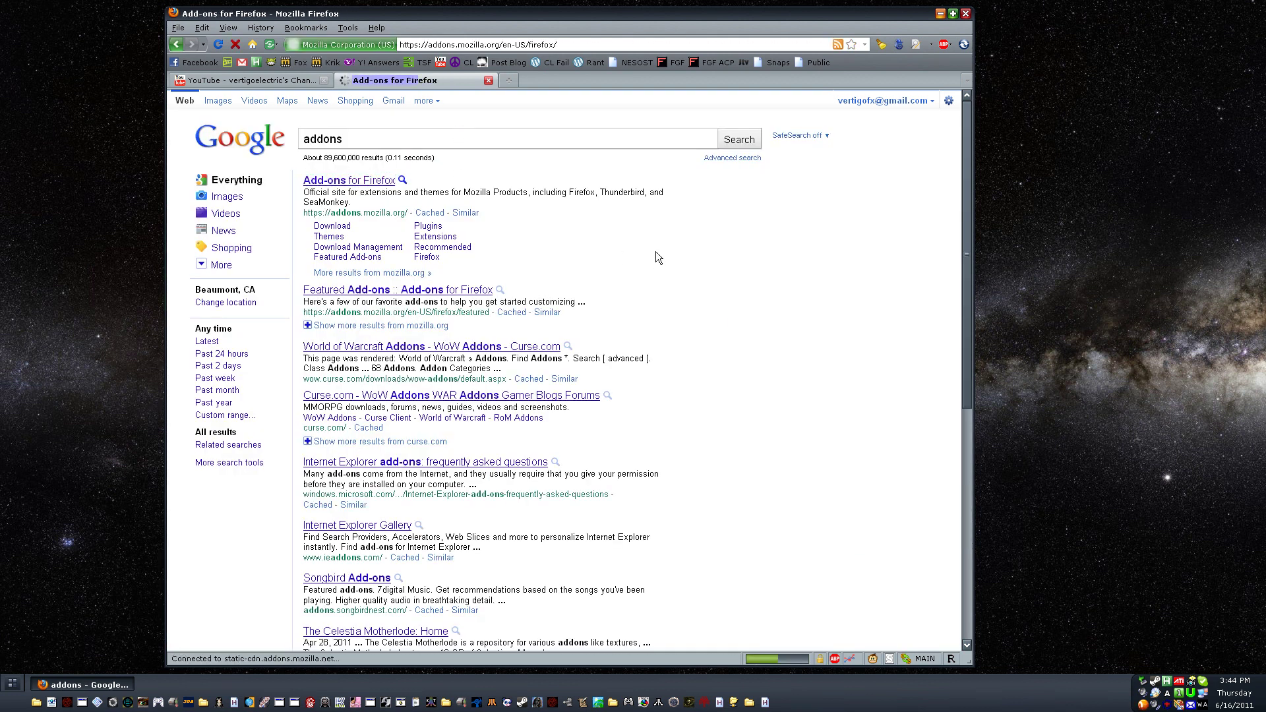
pyautogui.click(753, 169)
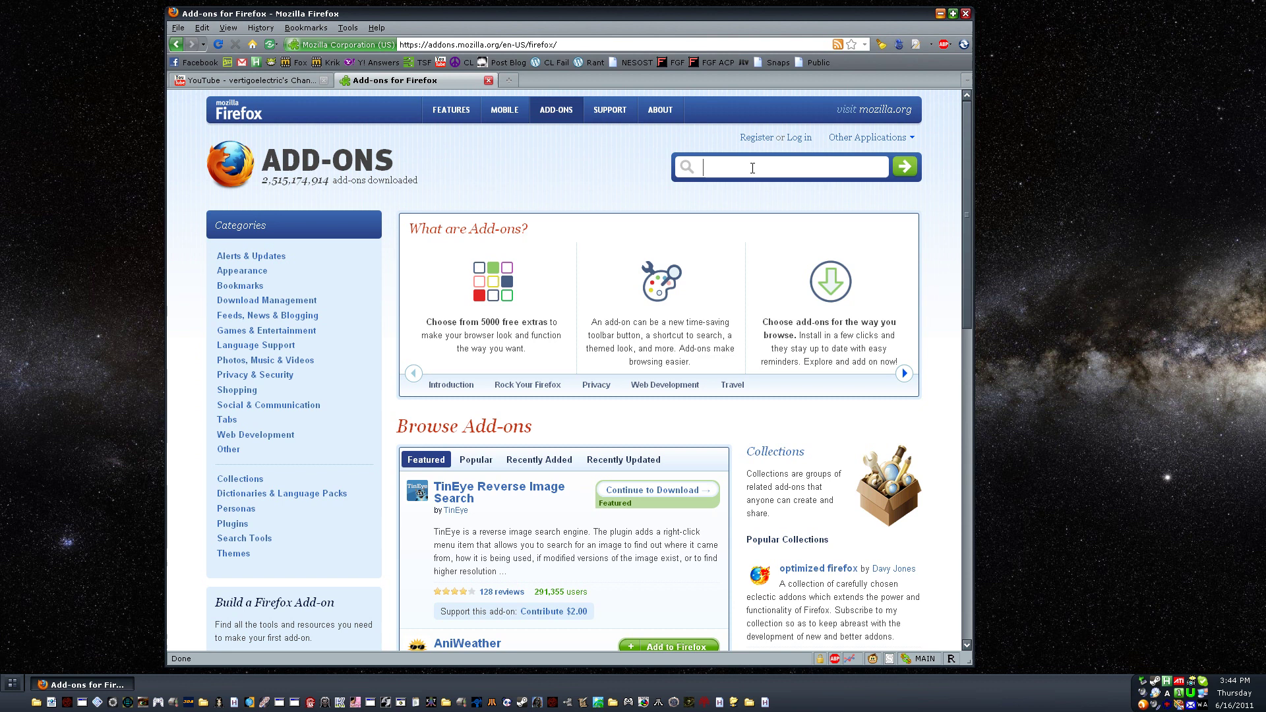
pyautogui.write('foxreplace')
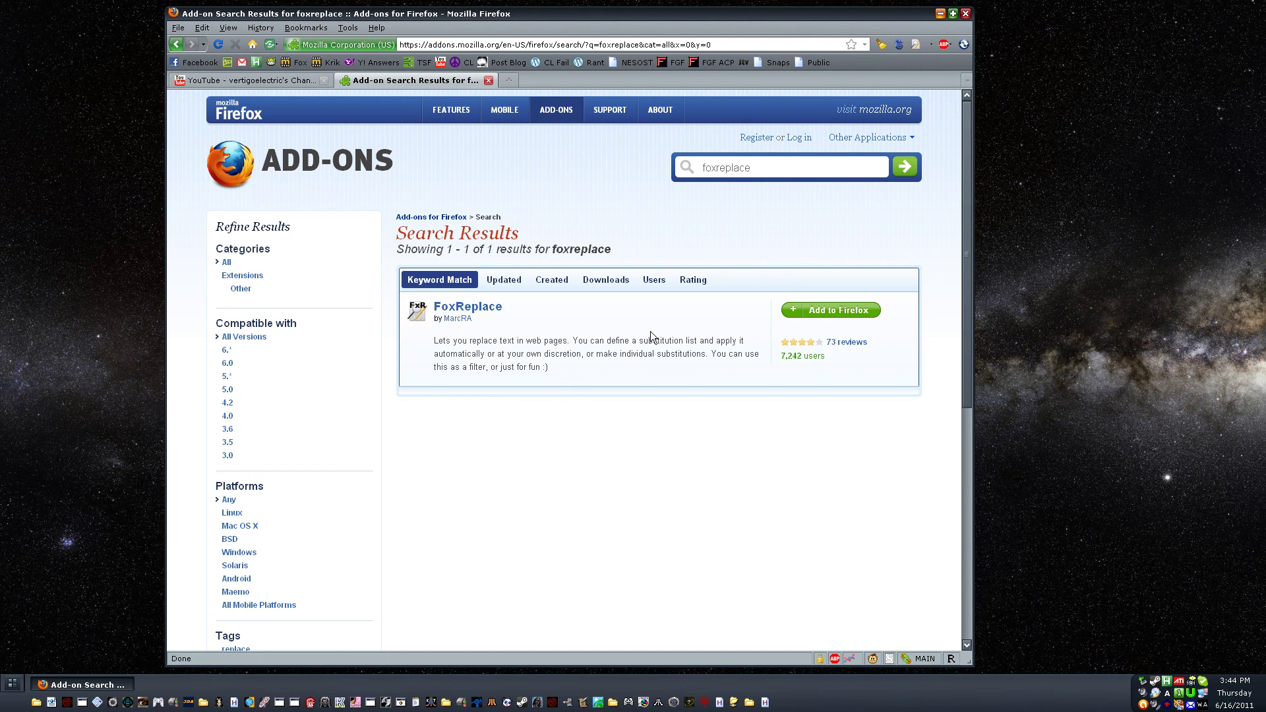
# Close the add-ons tab and delete the old style= substitution group in FoxReplace options.
pyautogui.click(488, 79)
pyautogui.click(927, 46)
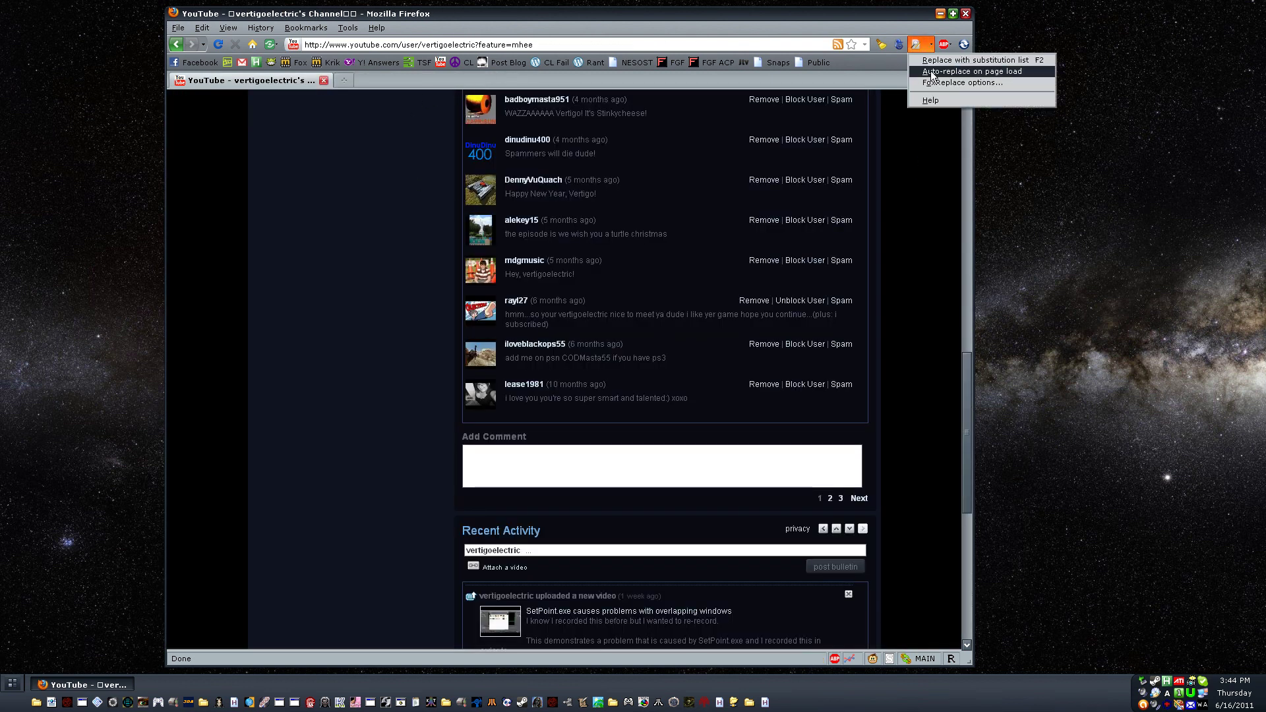
pyautogui.click(932, 80)
pyautogui.moveTo(783, 124); pyautogui.dragTo(672, 141)
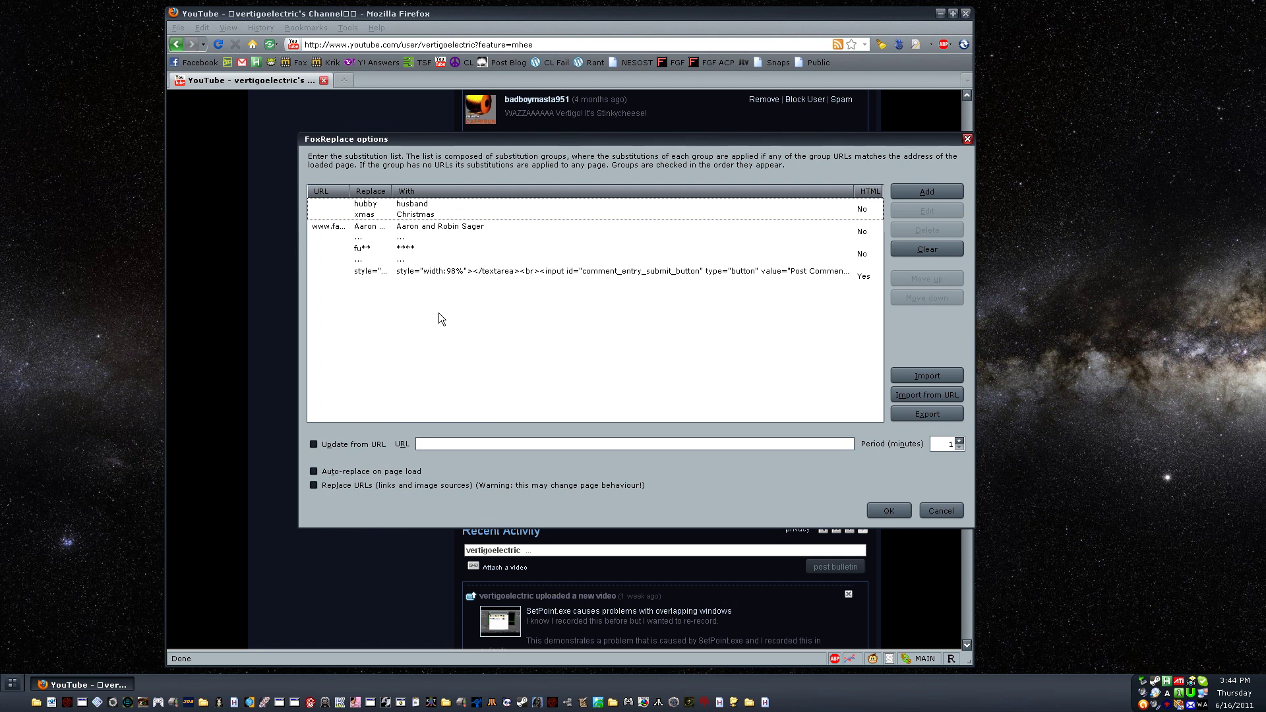
pyautogui.click(375, 275)
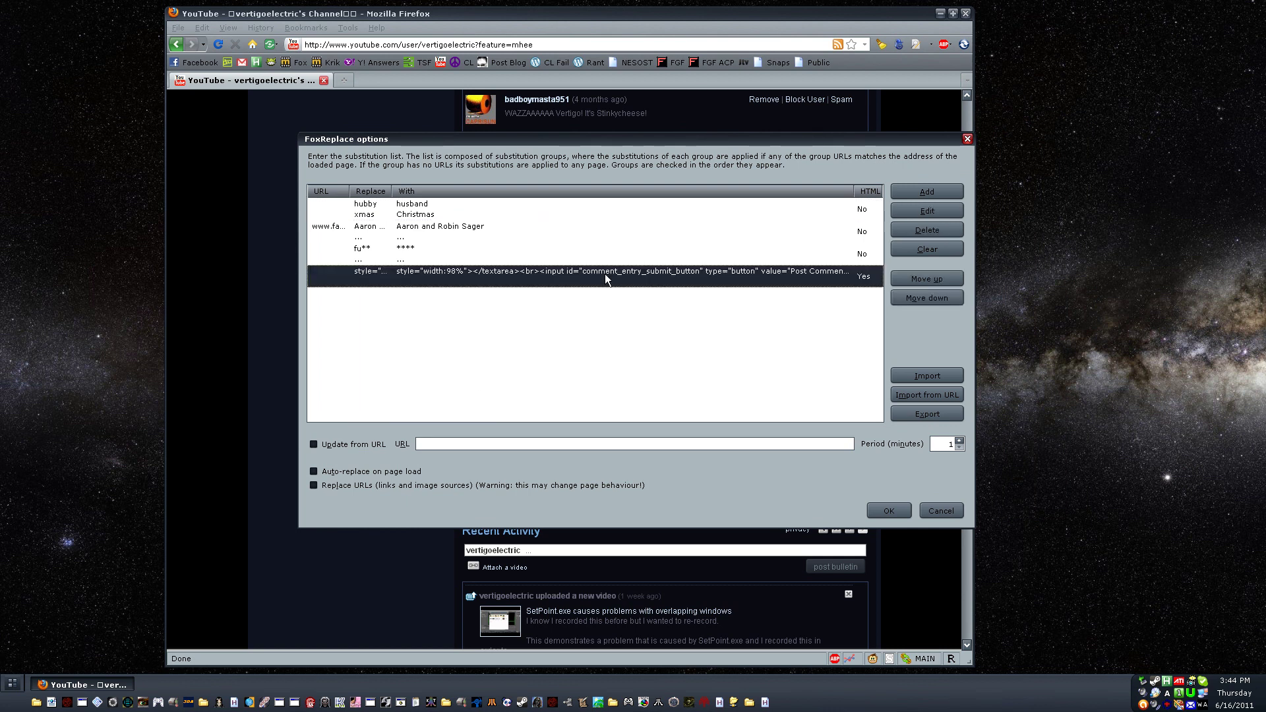
pyautogui.click(933, 230)
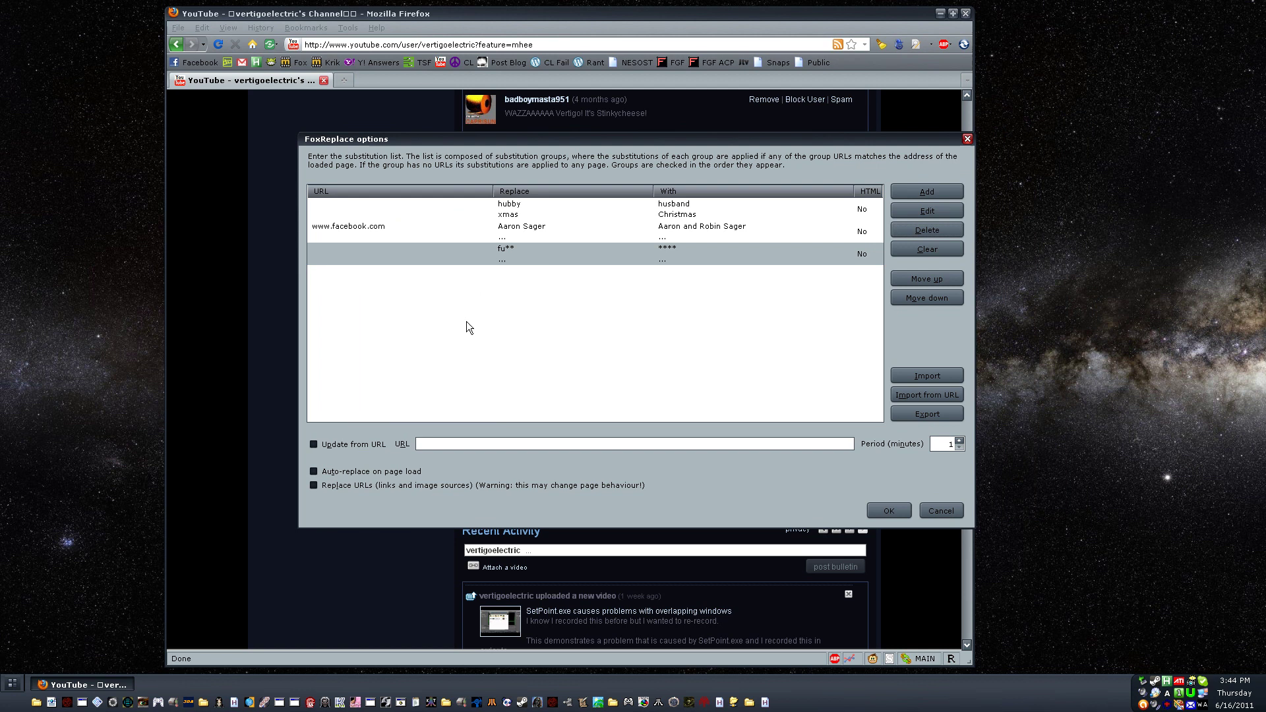
# Add a new substitution group with Replace HTML ticked, ready to fill in Replace.
pyautogui.click(940, 191)
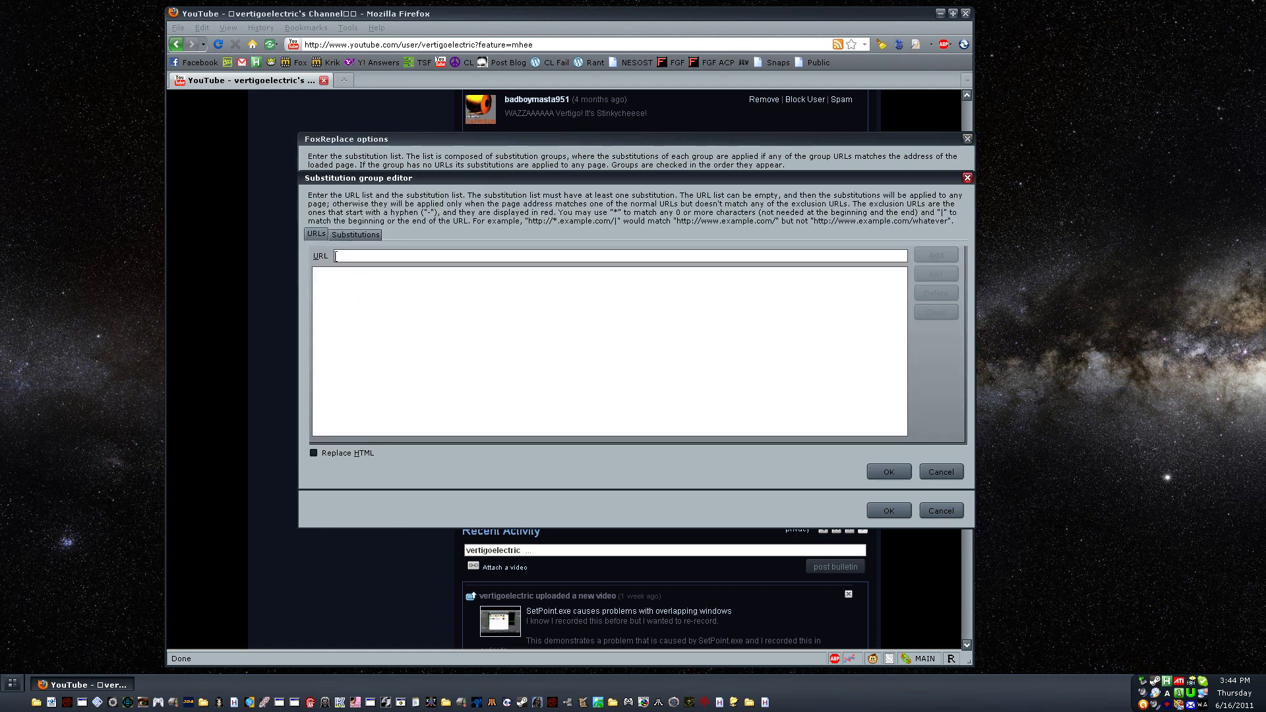
pyautogui.click(356, 238)
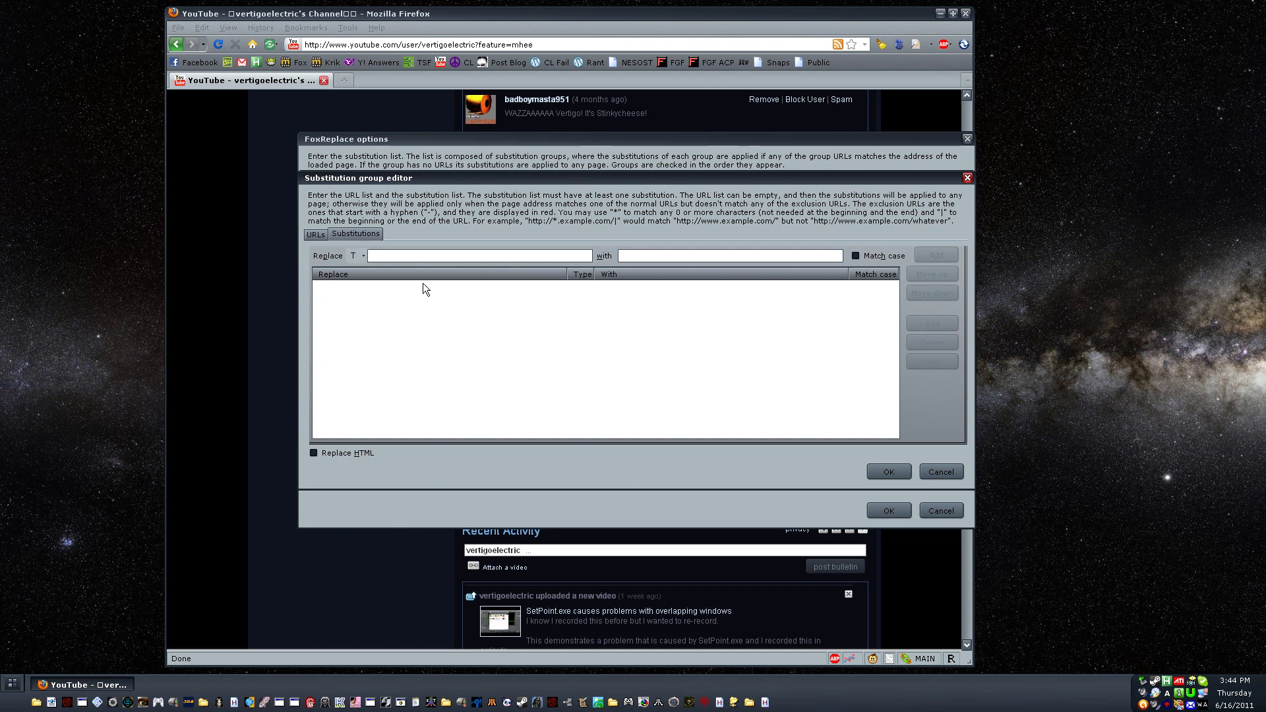
pyautogui.click(315, 453)
pyautogui.write('Text')
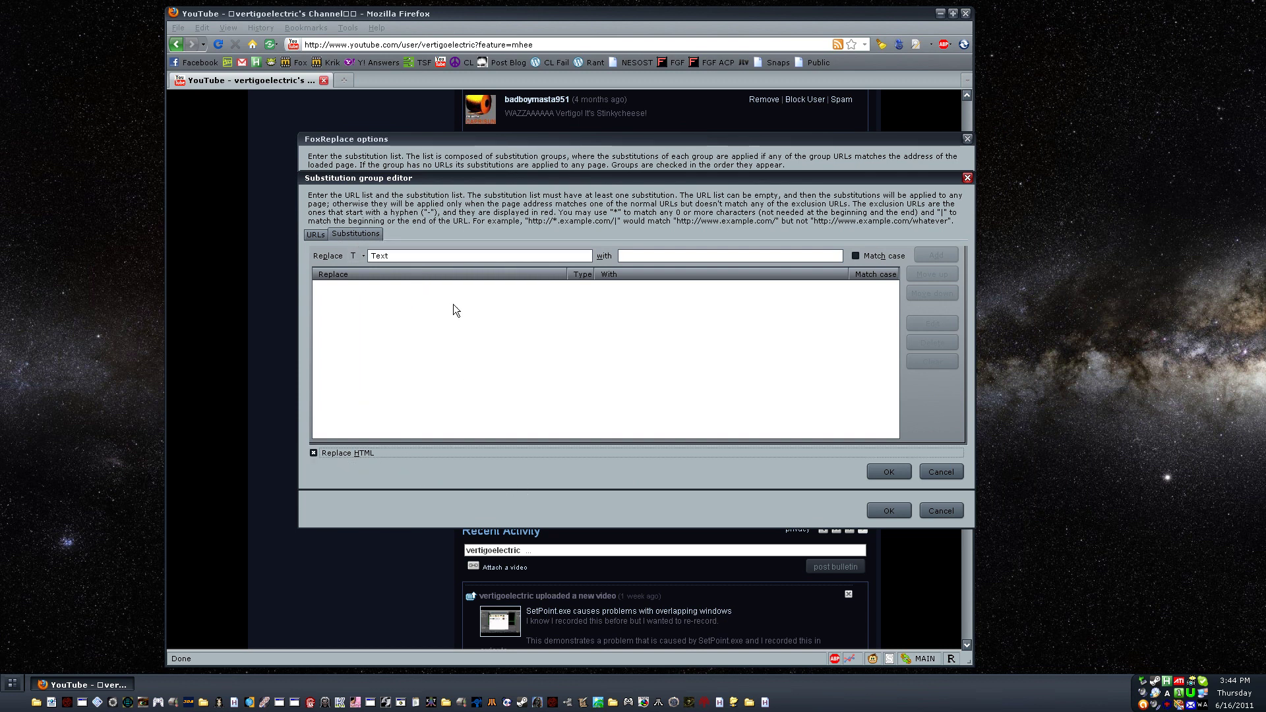
pyautogui.click(411, 255)
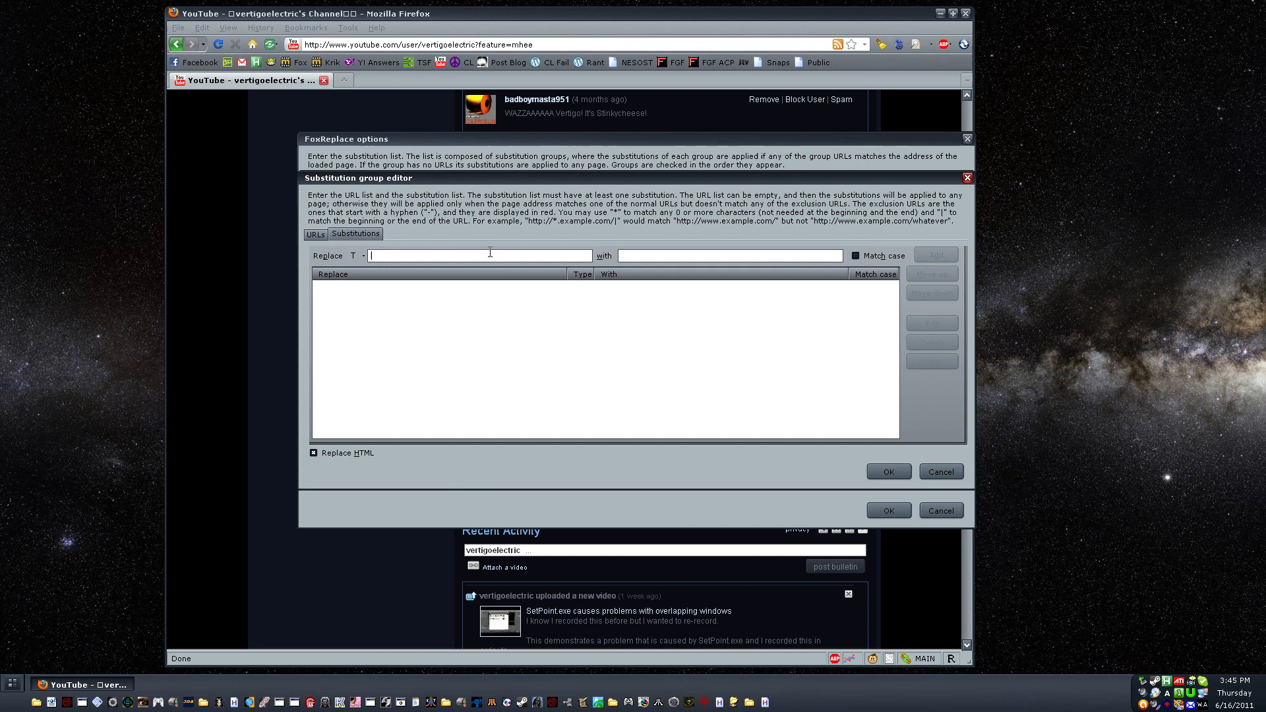
pyautogui.moveTo(575, 178); pyautogui.dragTo(526, 197)
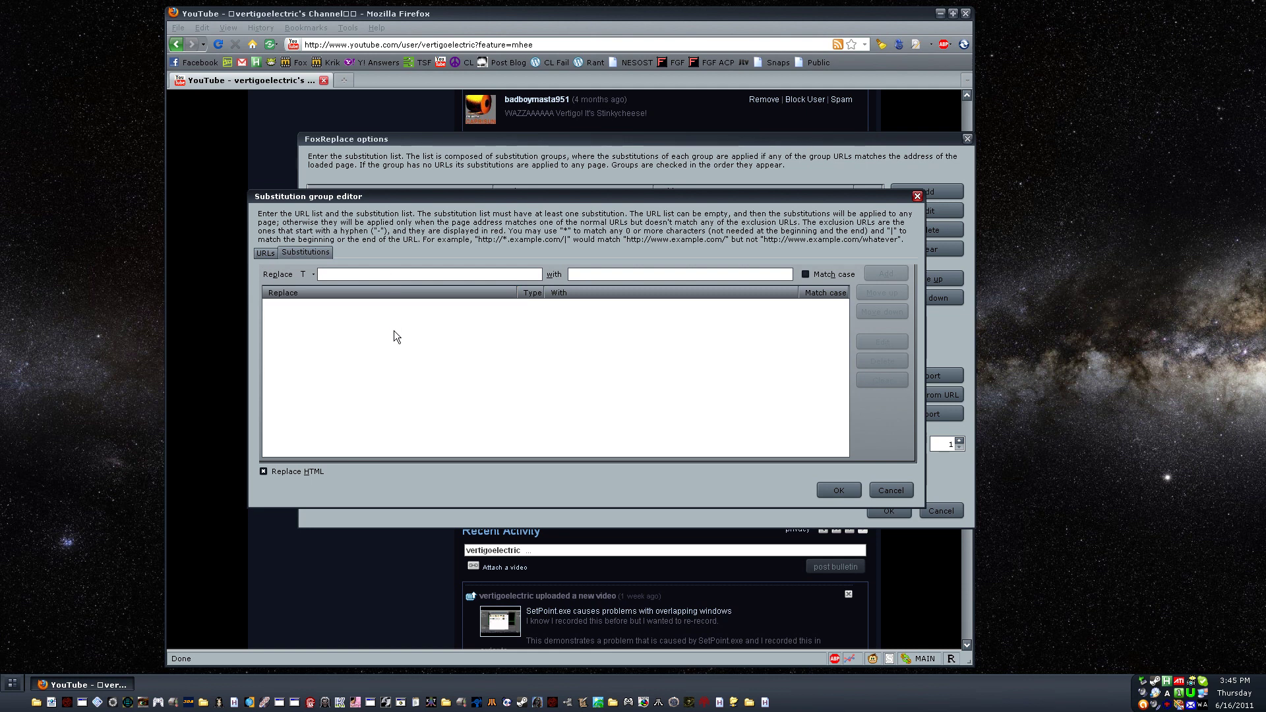
pyautogui.write('Text')
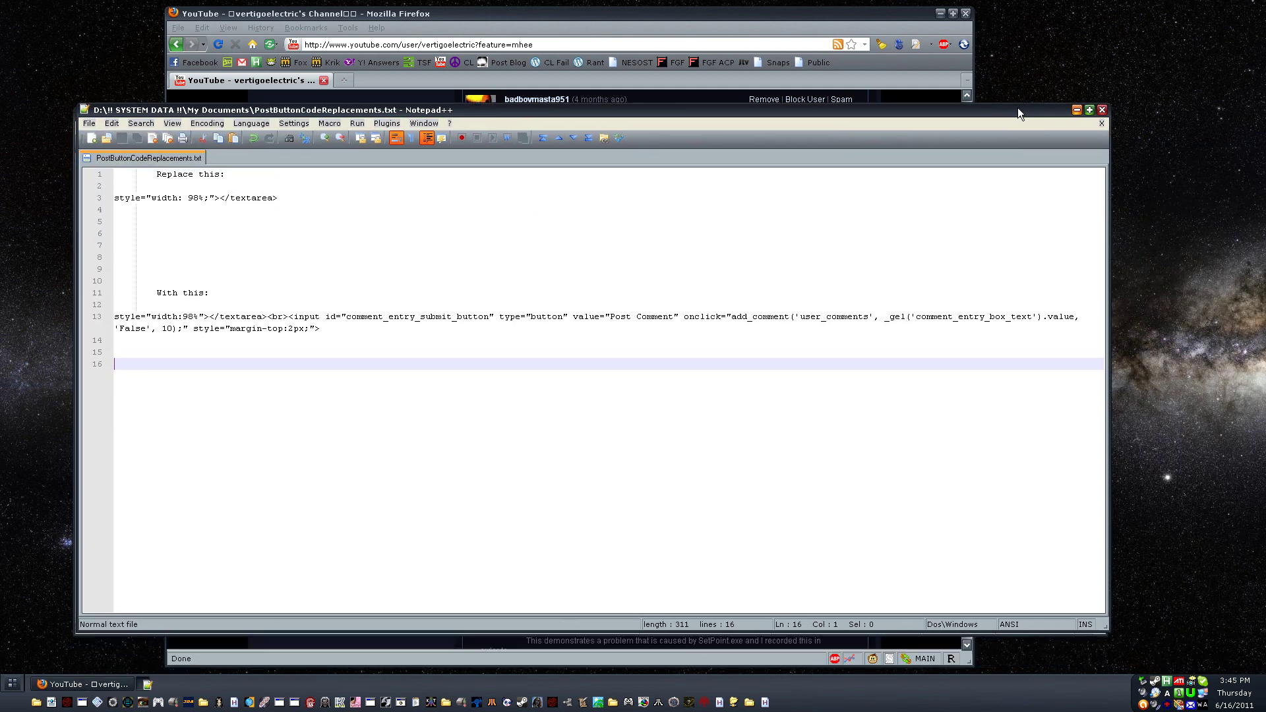
# Select style="width: 98%;"></textarea> on line 3 of the Notepad++ notes file.
pyautogui.moveTo(1017, 108)
pyautogui.mouseDown()
pyautogui.moveTo(1056, 71)
pyautogui.moveTo(1042, 94)
pyautogui.mouseUp()
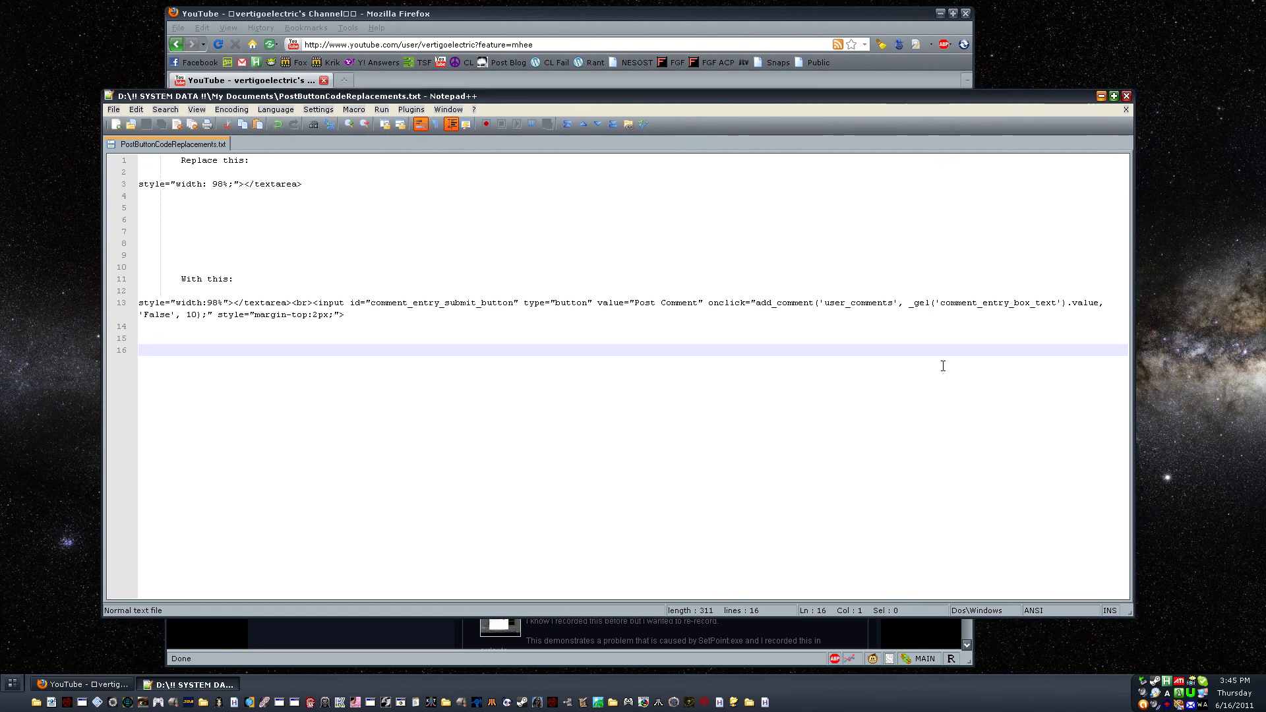
pyautogui.moveTo(750, 97); pyautogui.dragTo(747, 105)
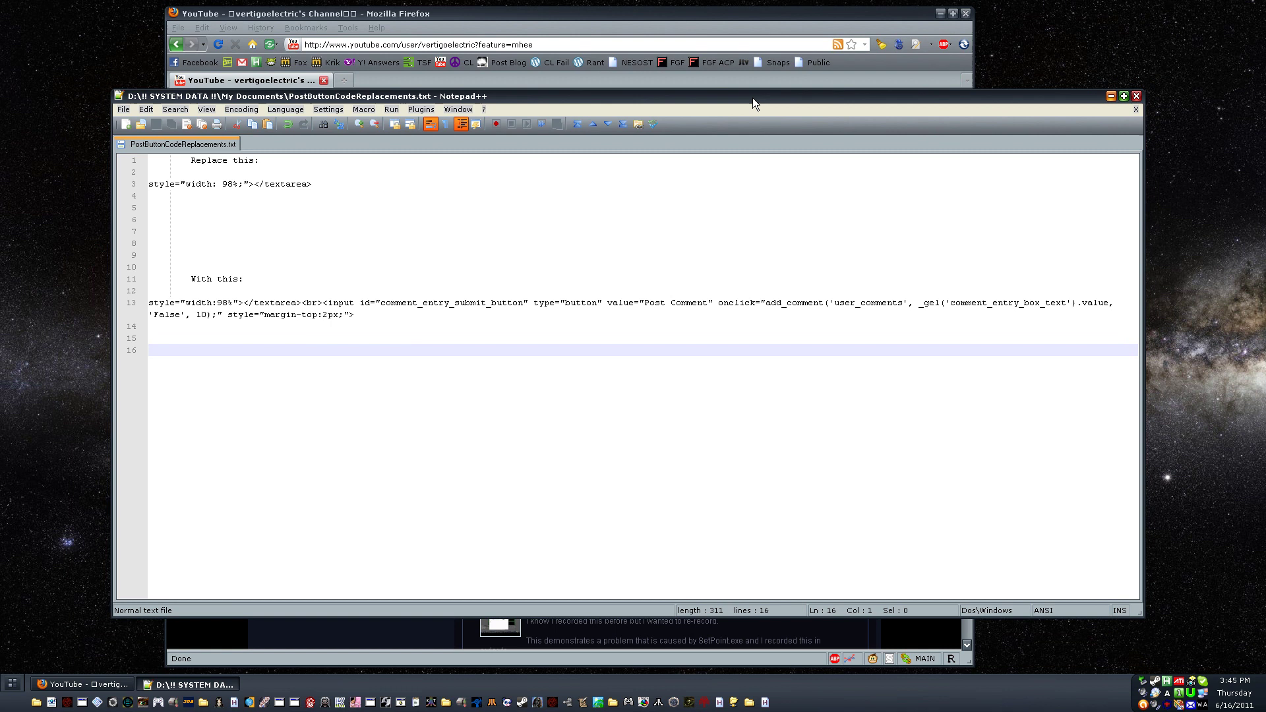
pyautogui.hotkey('alt', 'F4')
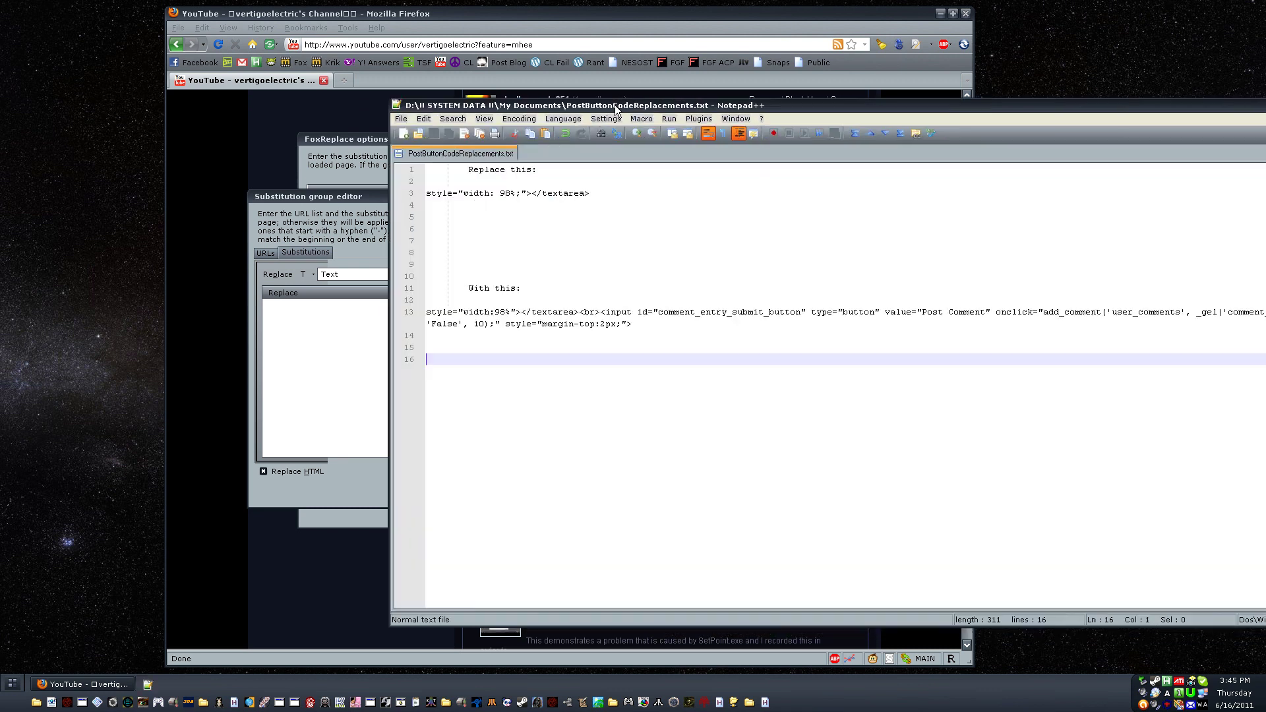
pyautogui.moveTo(623, 114); pyautogui.dragTo(420, 129)
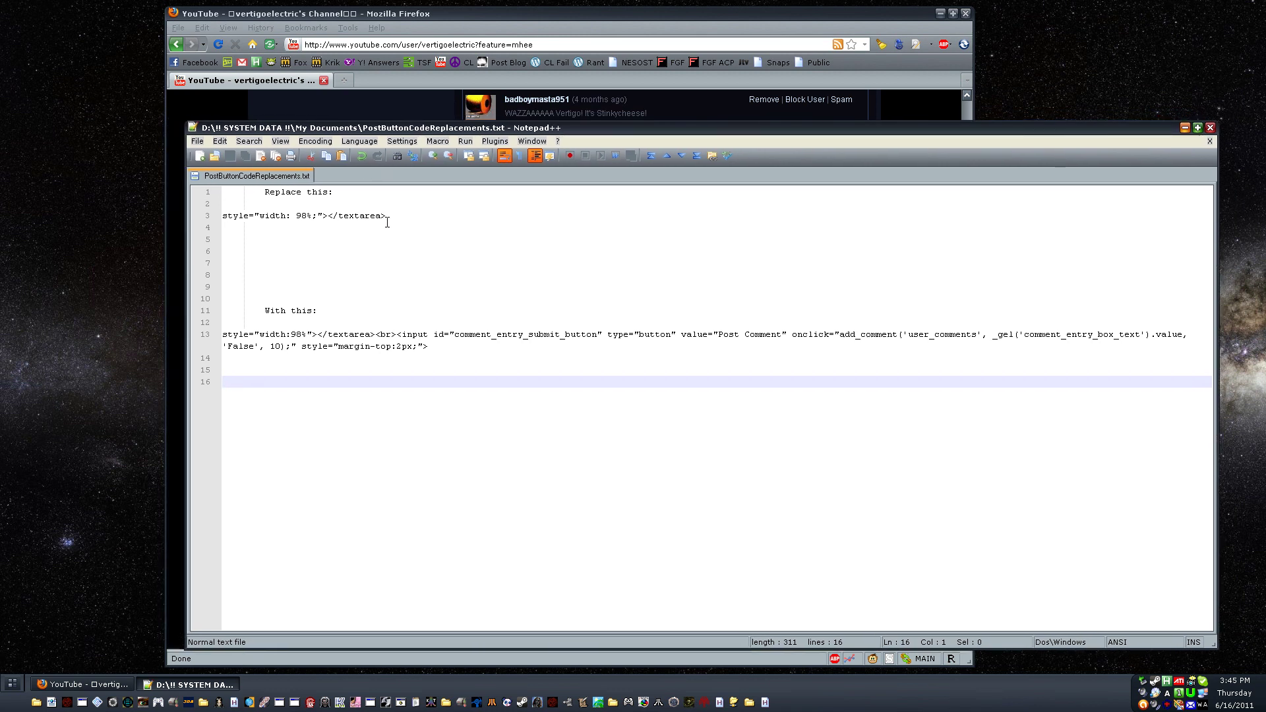
pyautogui.moveTo(387, 219); pyautogui.dragTo(214, 218)
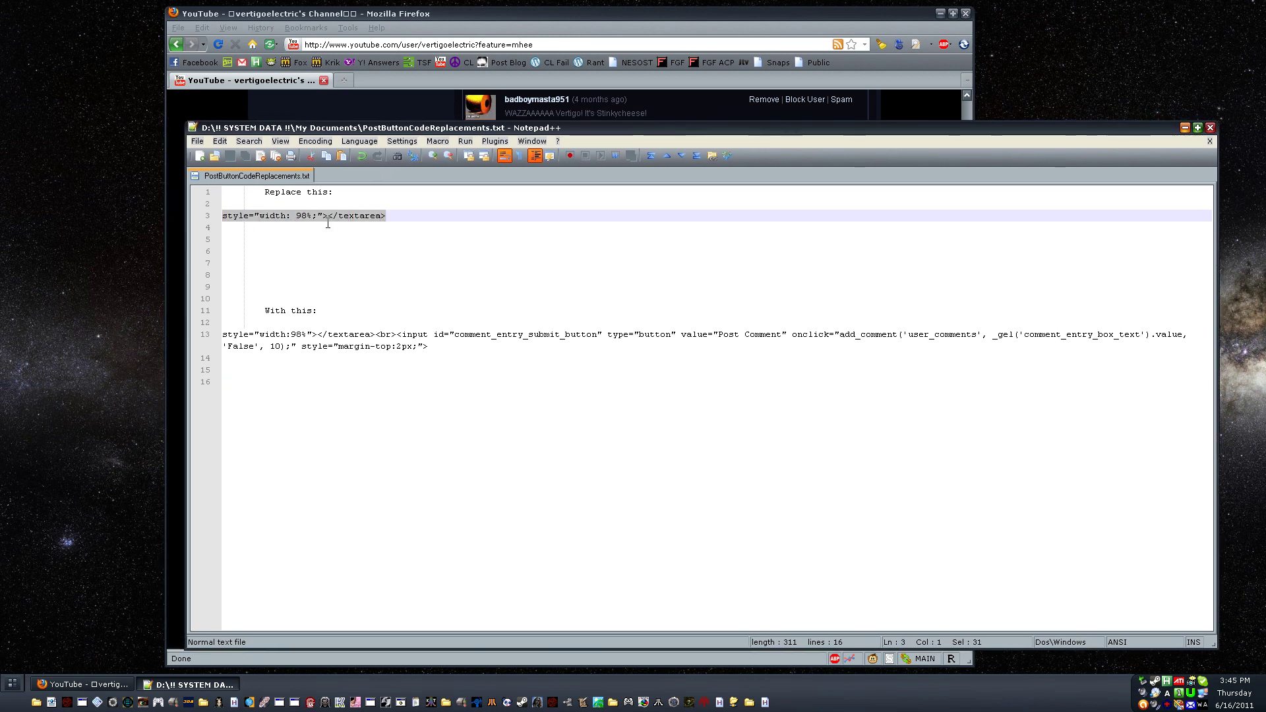
# Paste the textarea code into Replace, then select line 13's button code in Notepad++.
pyautogui.click(220, 107)
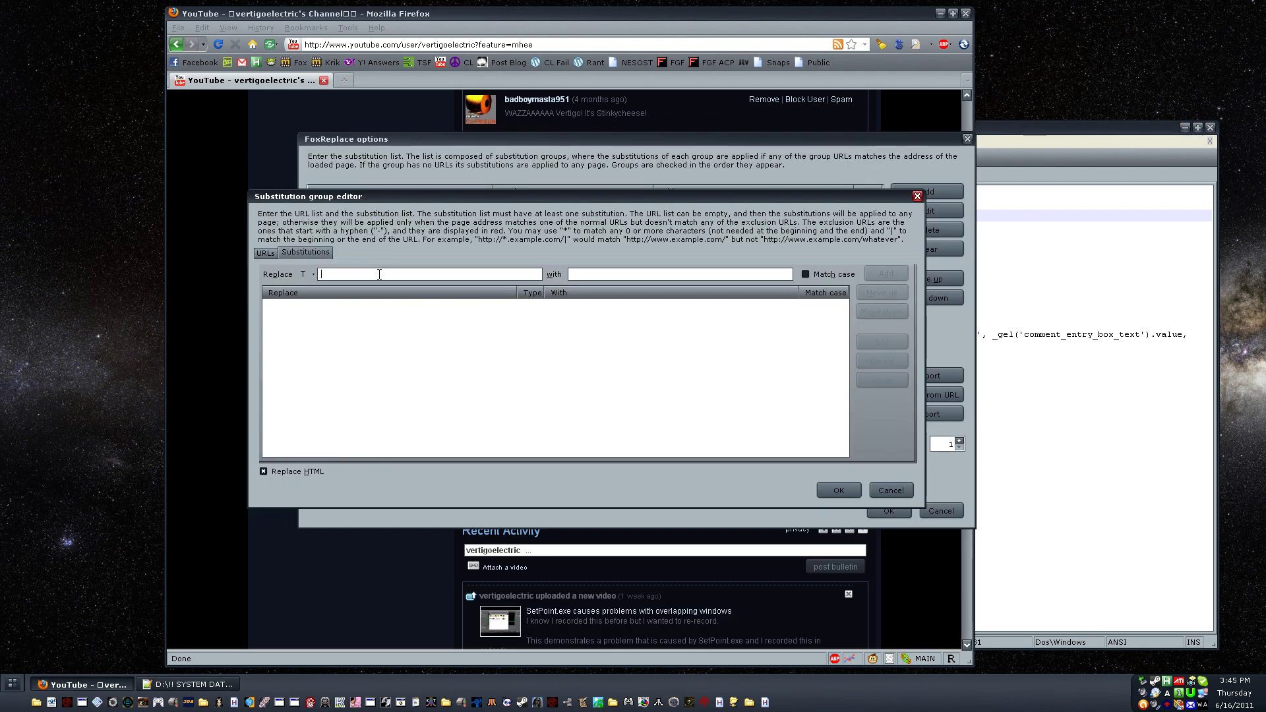
pyautogui.write('style="width: 98%;"></textarea>')
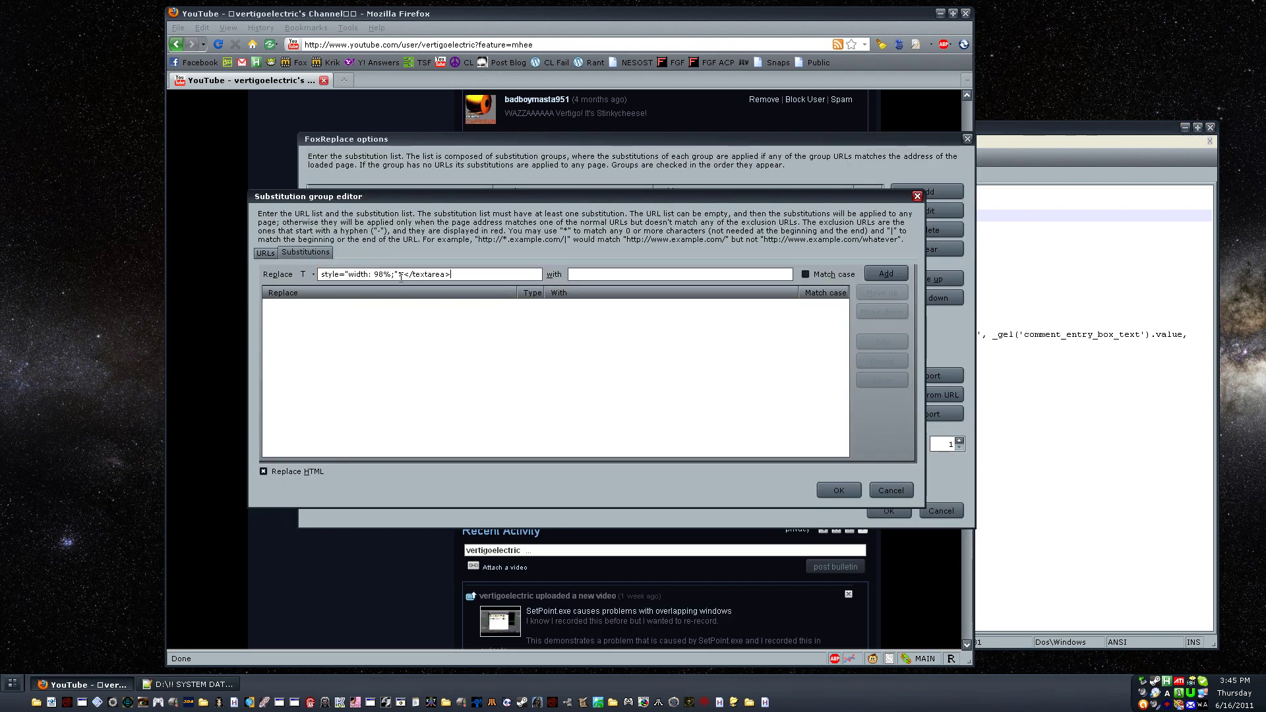
pyautogui.click(1029, 358)
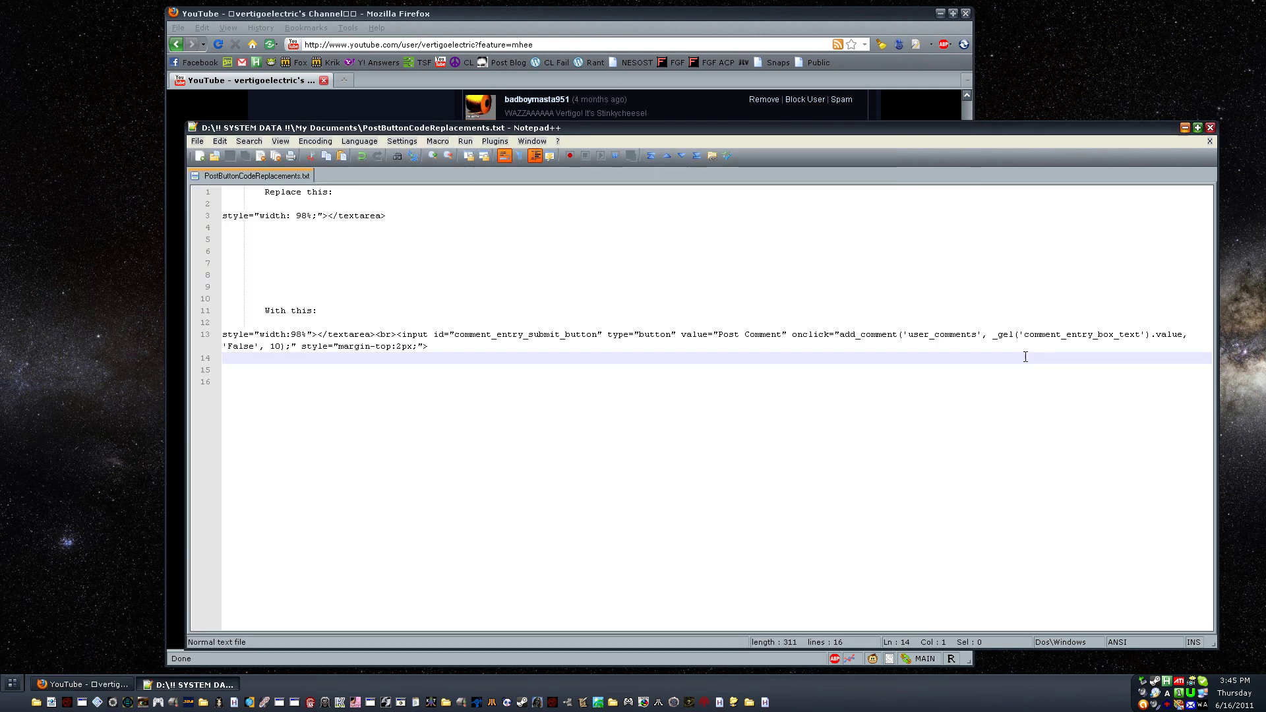
pyautogui.moveTo(426, 357); pyautogui.dragTo(393, 334)
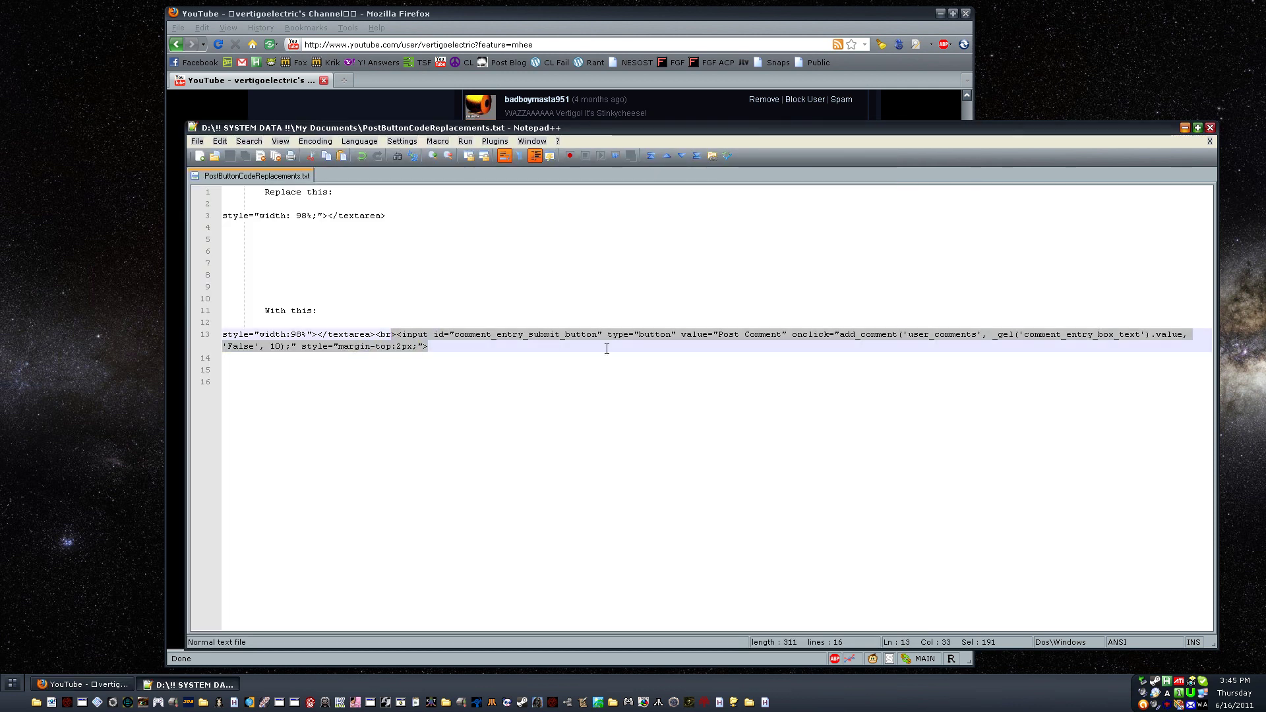
pyautogui.moveTo(875, 126); pyautogui.dragTo(766, 94)
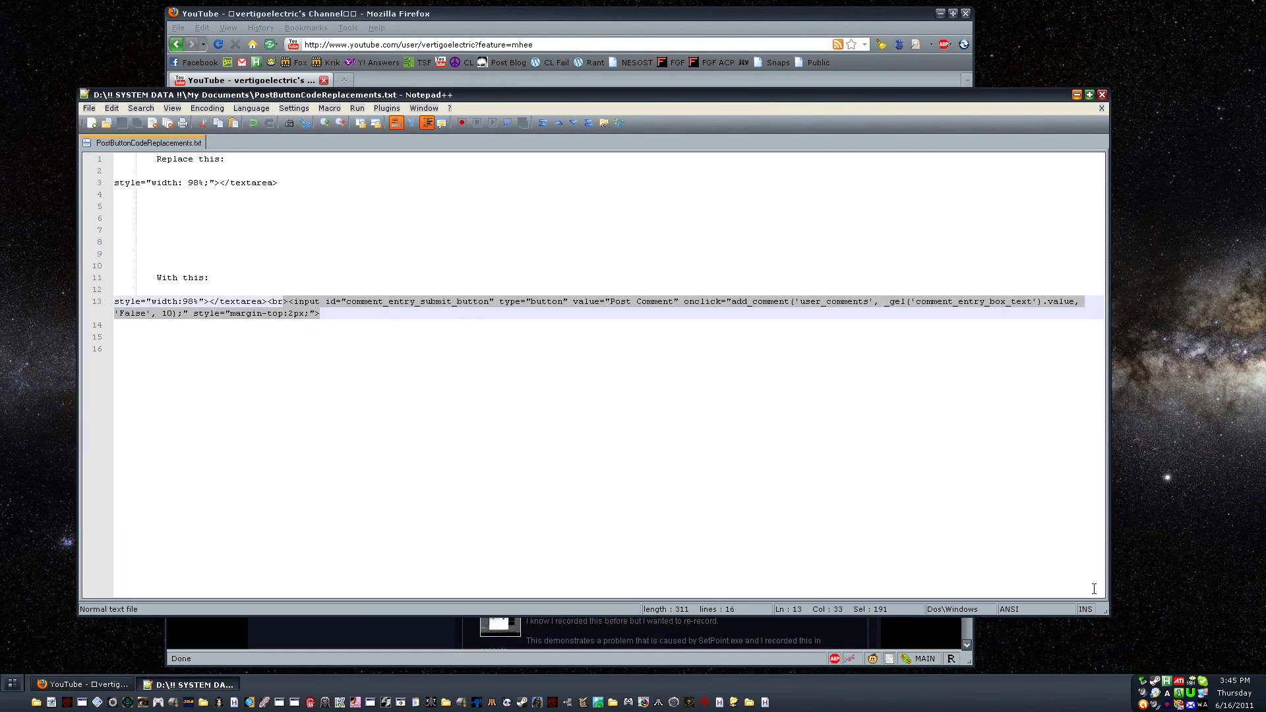
pyautogui.moveTo(1109, 614); pyautogui.dragTo(996, 617)
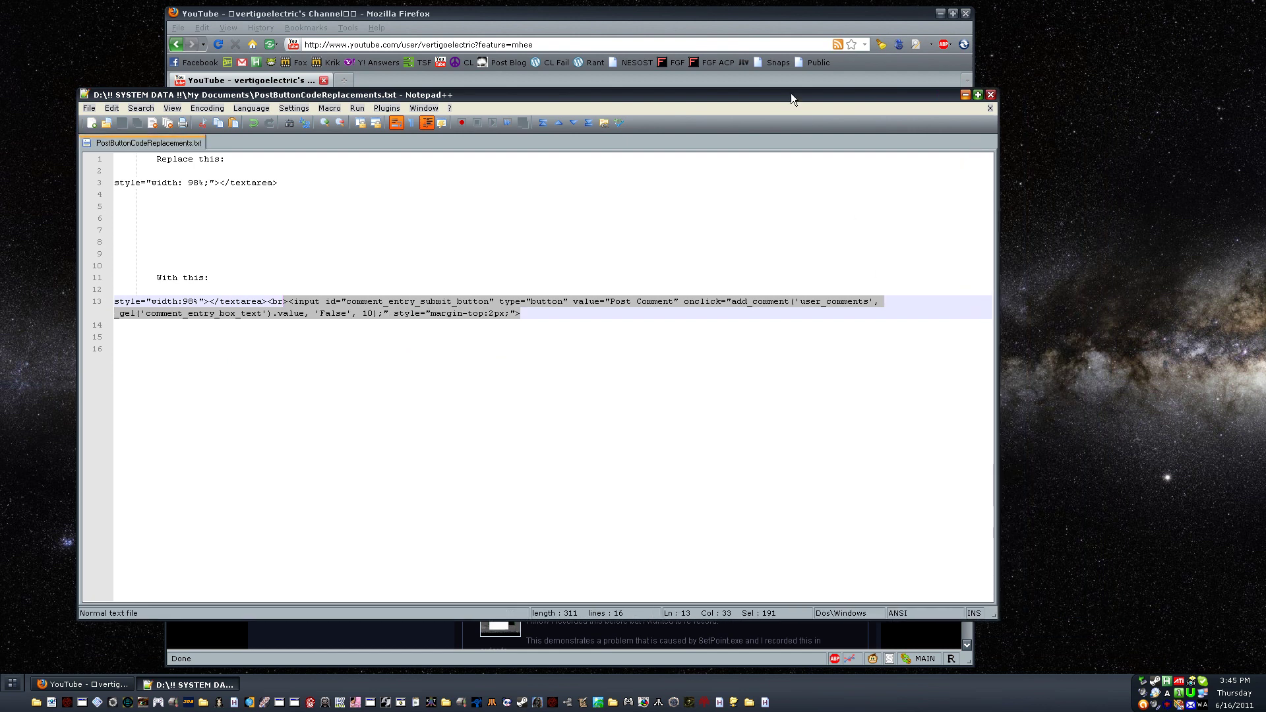
pyautogui.moveTo(791, 97); pyautogui.dragTo(880, 96)
pyautogui.moveTo(614, 314); pyautogui.dragTo(205, 302)
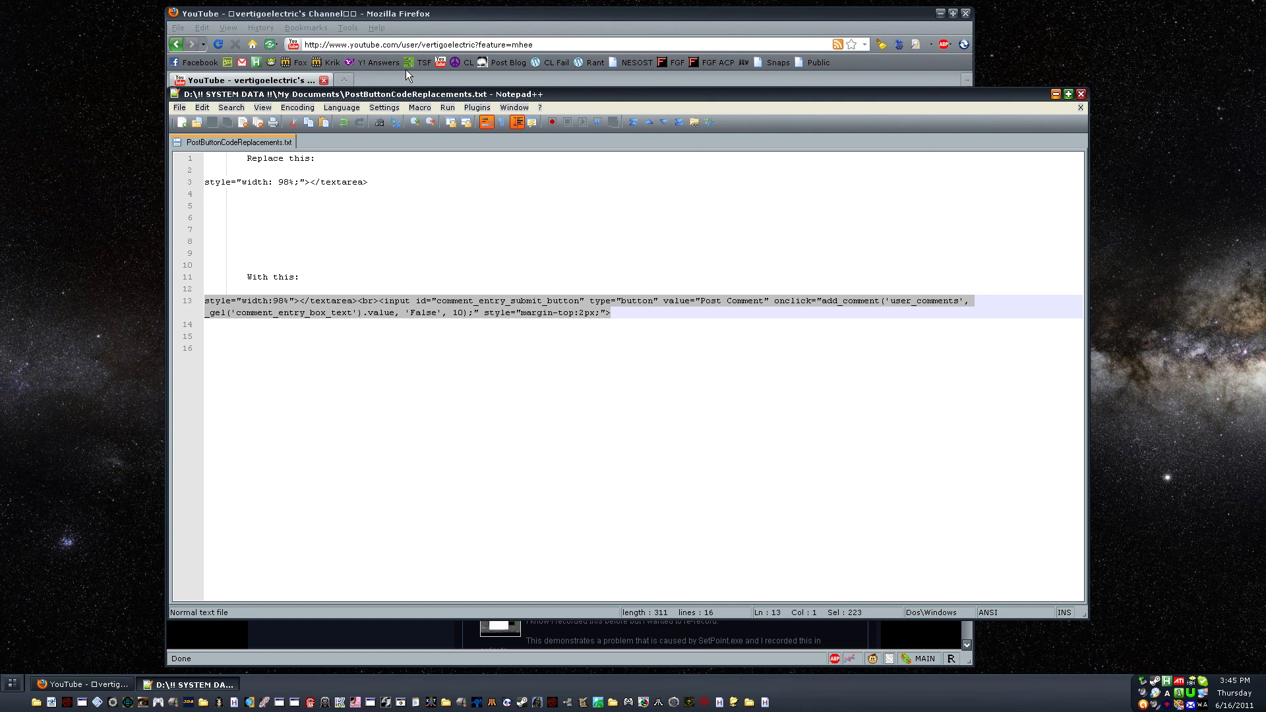
# Paste the Post Comment button code into With, add the substitution, and confirm both dialogs.
pyautogui.click(401, 17)
pyautogui.click(625, 275)
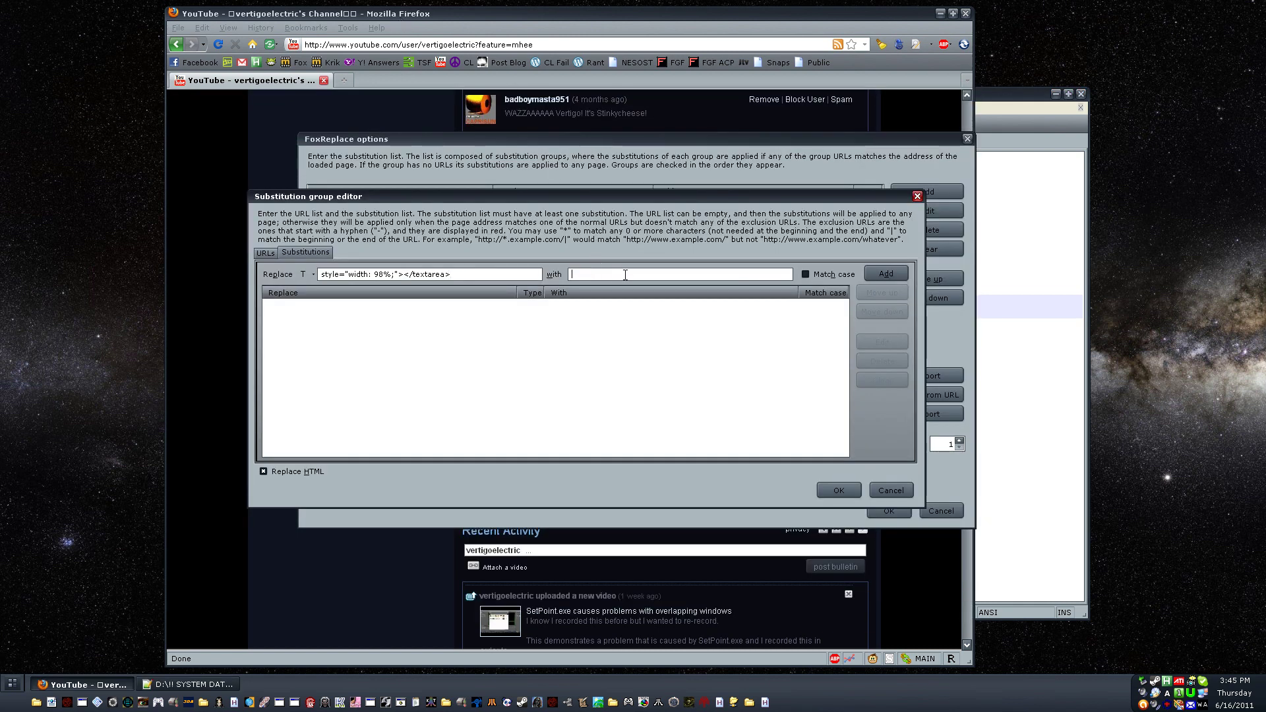
pyautogui.hotkey('ctrl', 'v')
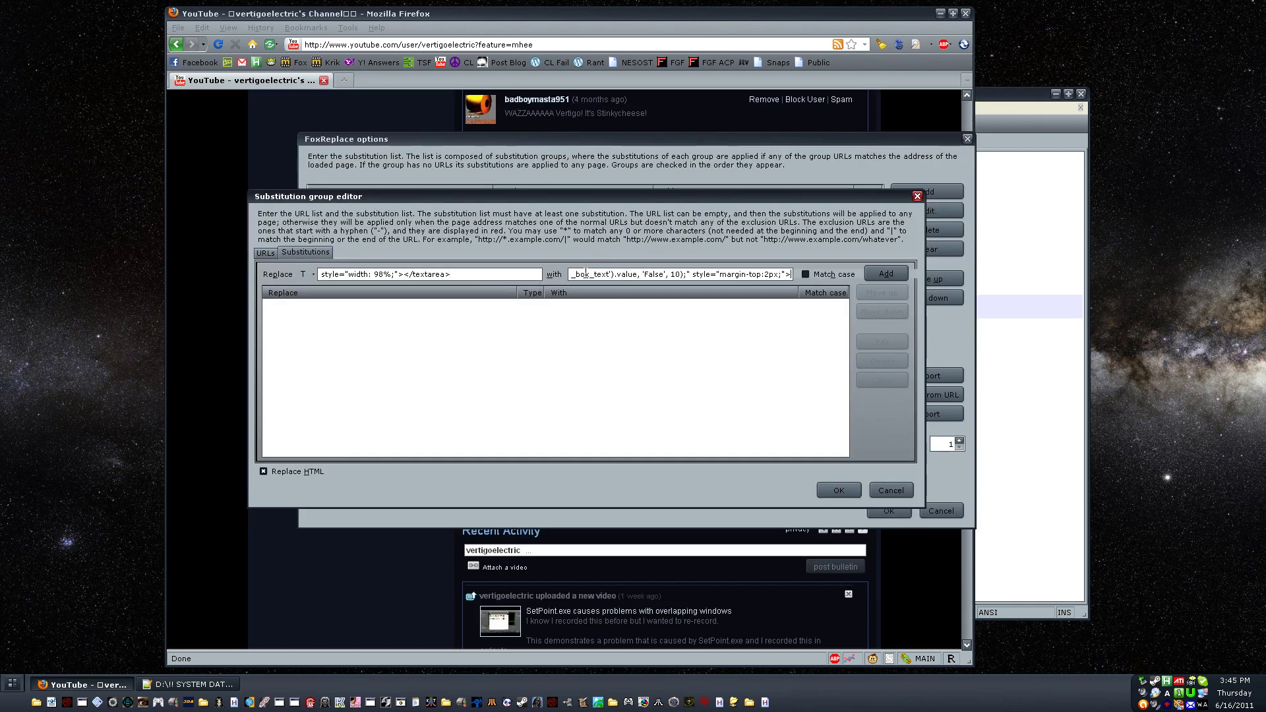
pyautogui.click(887, 275)
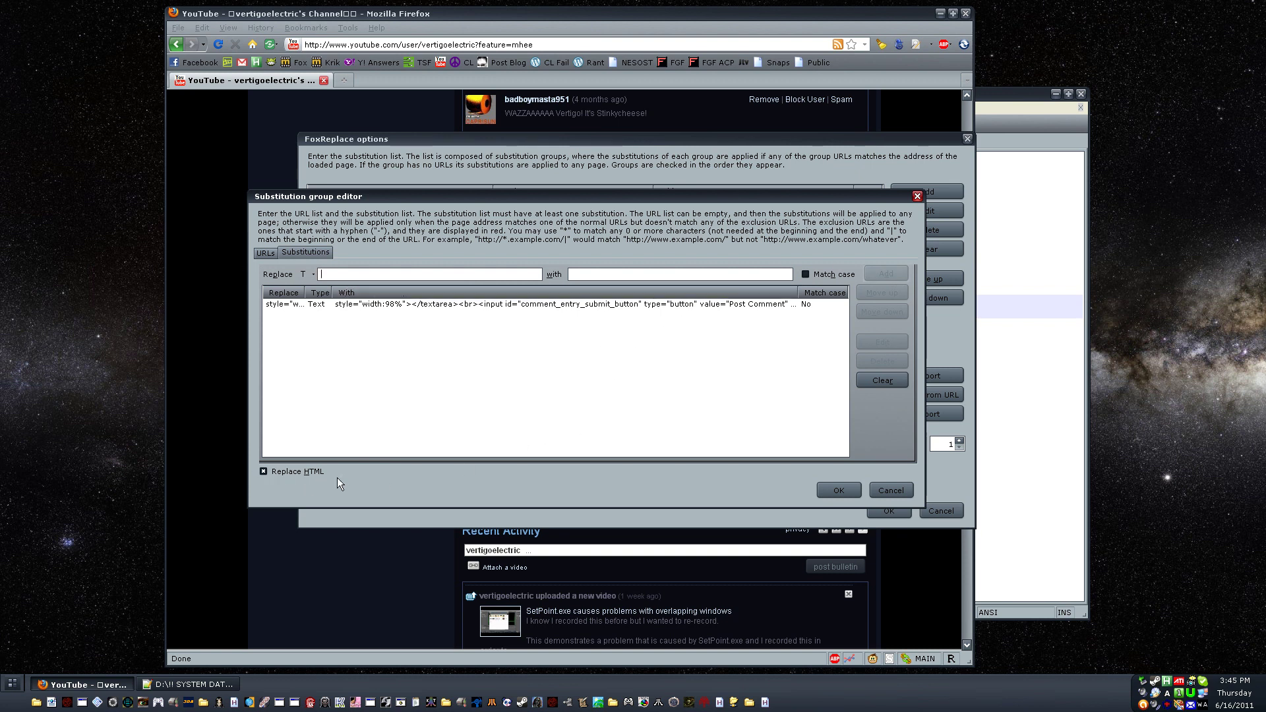
pyautogui.click(838, 490)
pyautogui.click(888, 510)
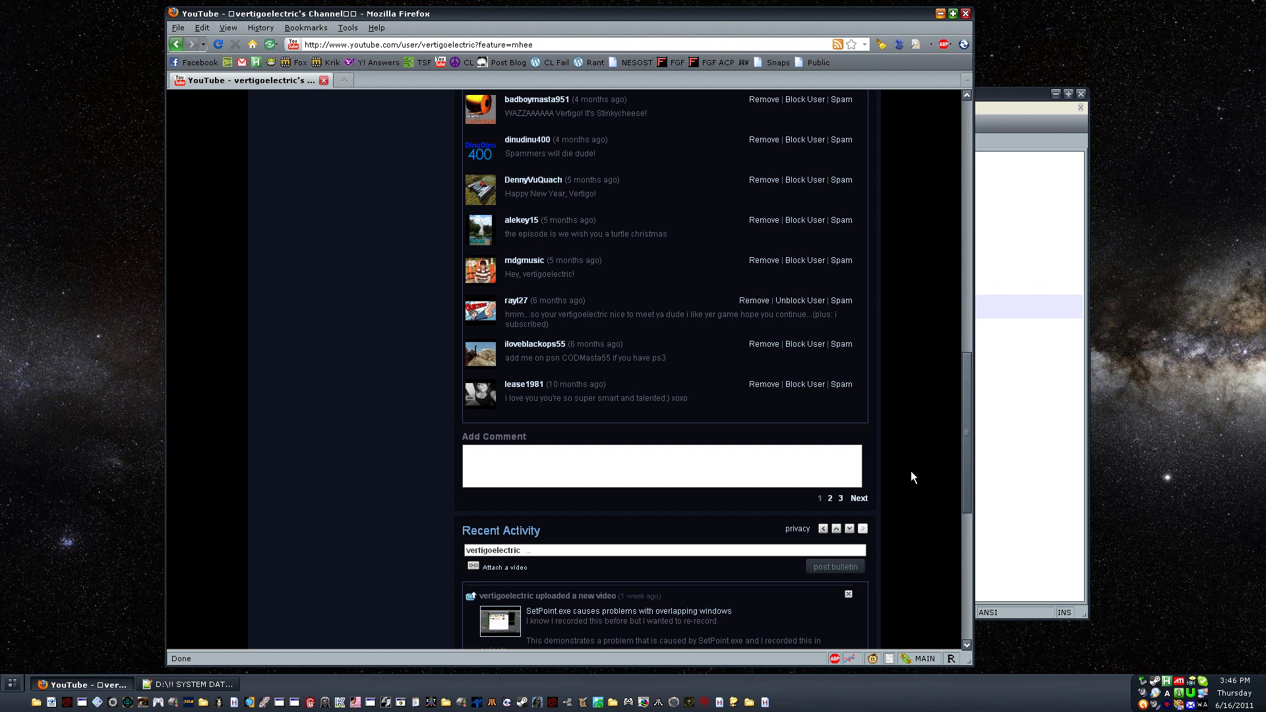
pyautogui.scroll(-1, 910, 476)
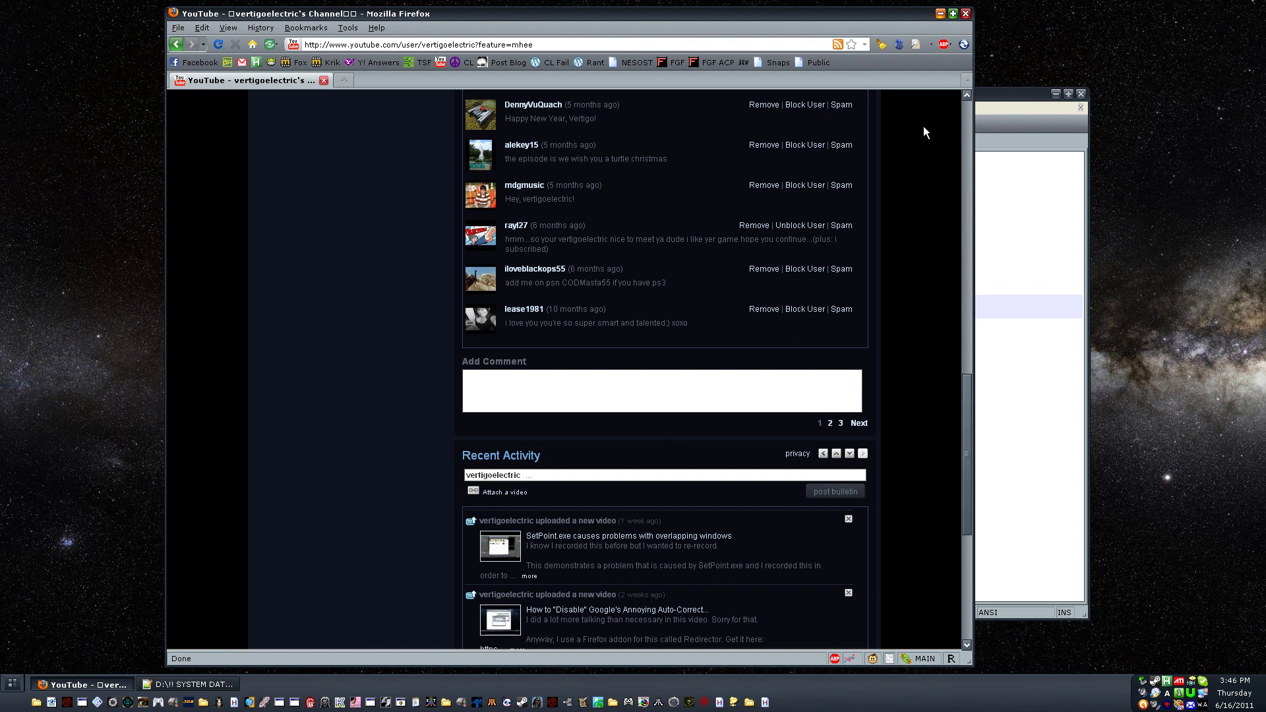
# Apply the FoxReplace substitution list to the YouTube channel page.
pyautogui.click(932, 52)
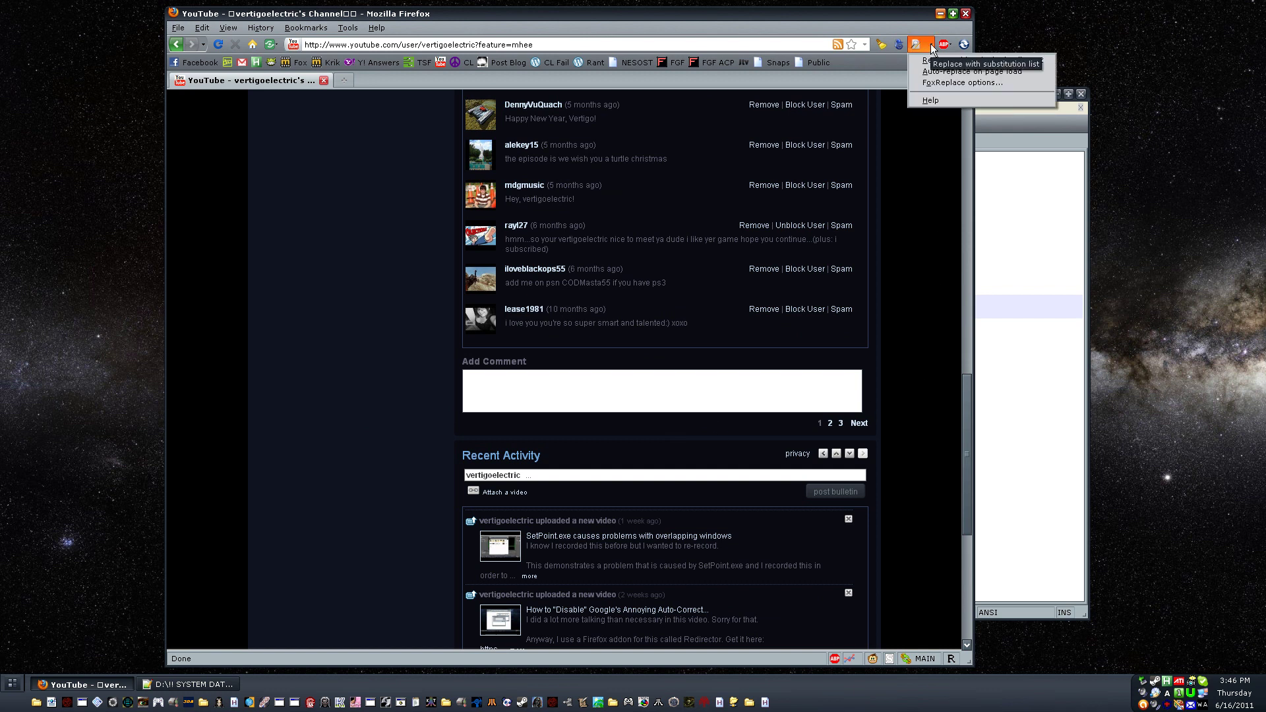
pyautogui.click(914, 103)
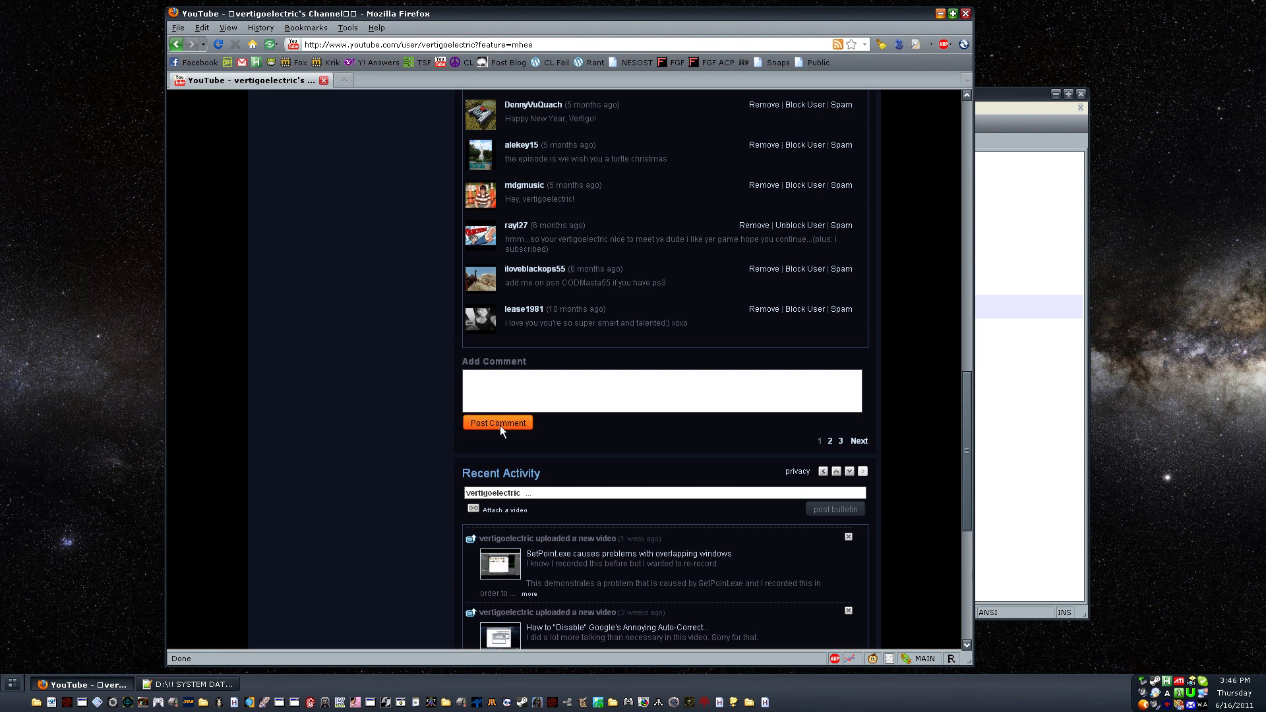
pyautogui.scroll(3, 406, 418)
pyautogui.scroll(2, 406, 418)
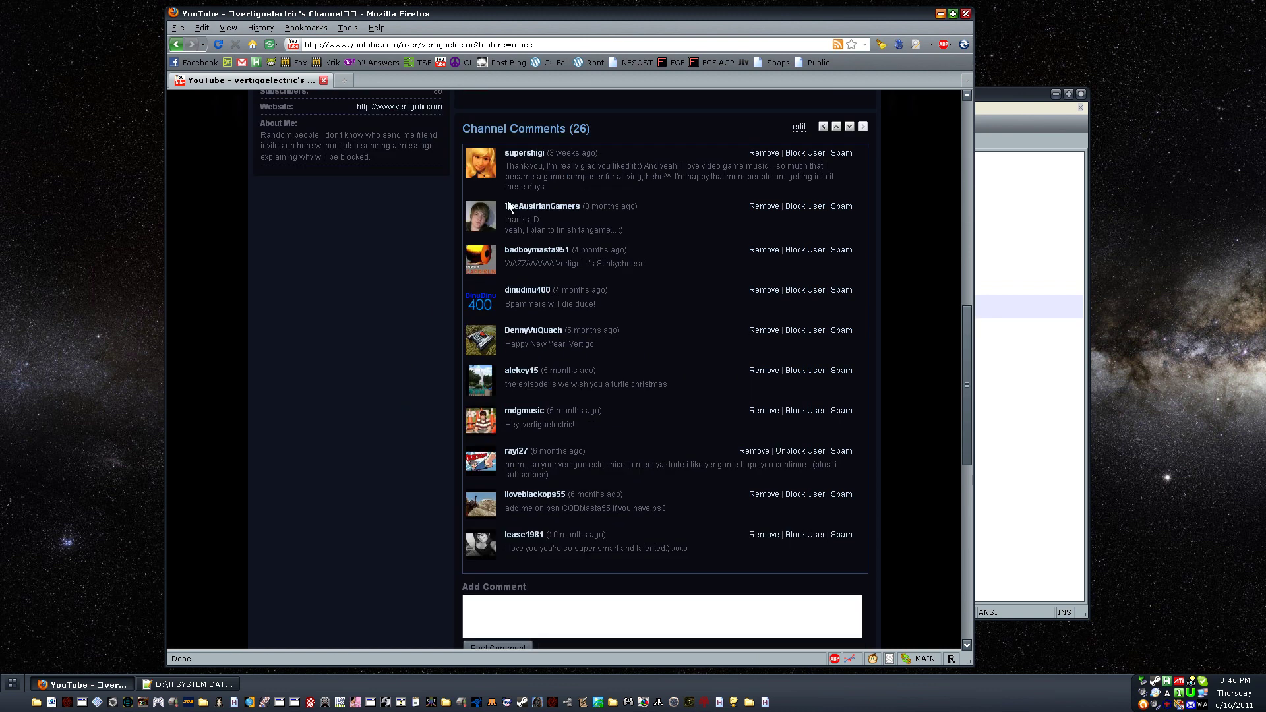
pyautogui.scroll(2, 534, 183)
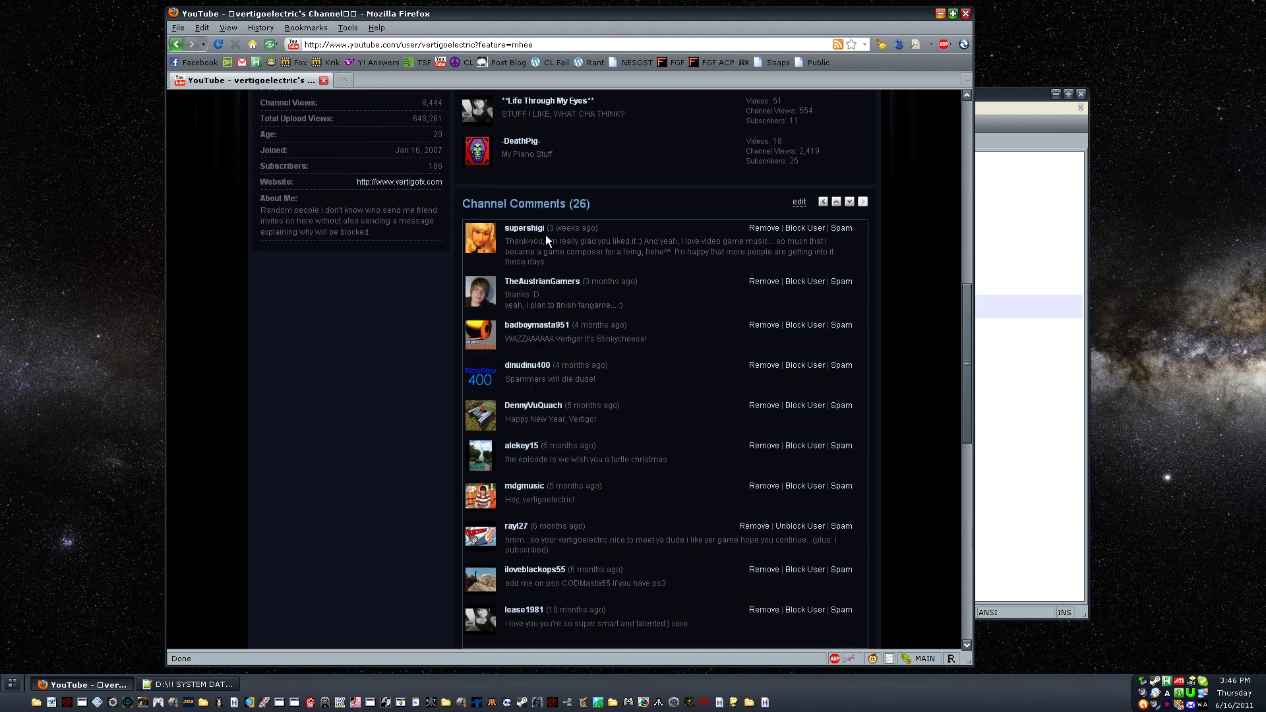
pyautogui.scroll(-5, 758, 267)
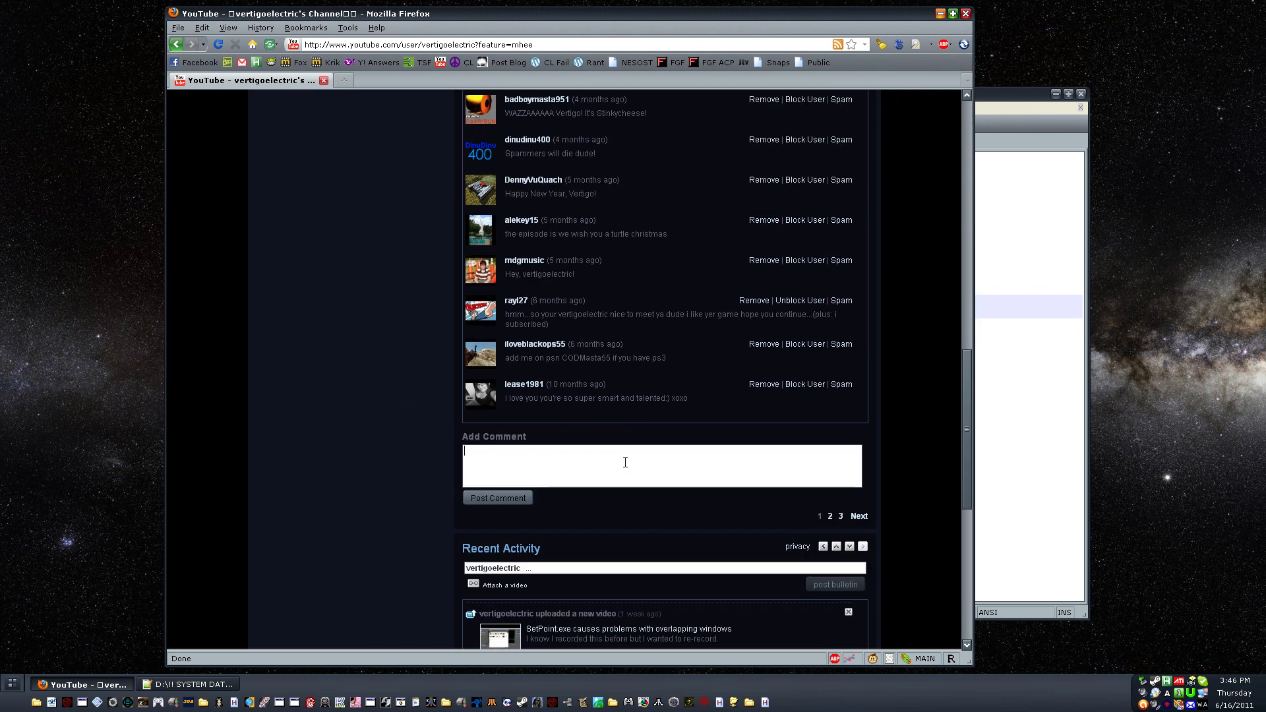
pyautogui.write('Test c')
pyautogui.write('omment')
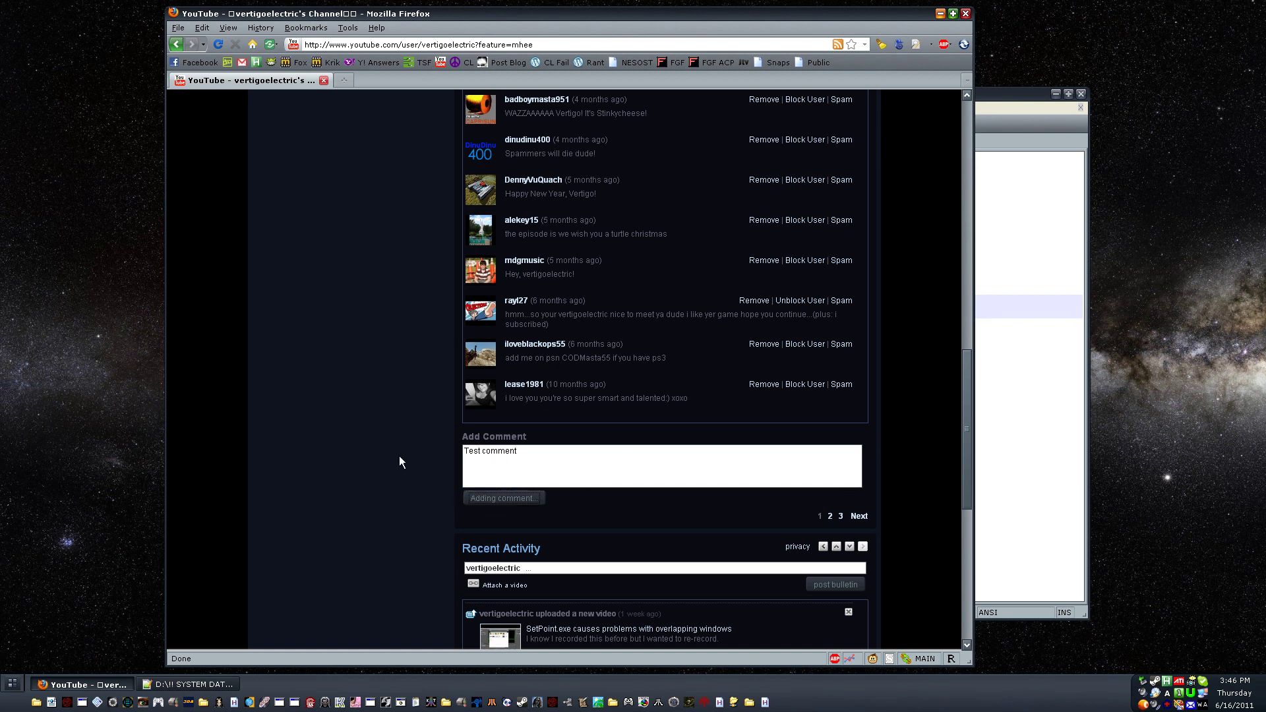
pyautogui.scroll(5, 395, 458)
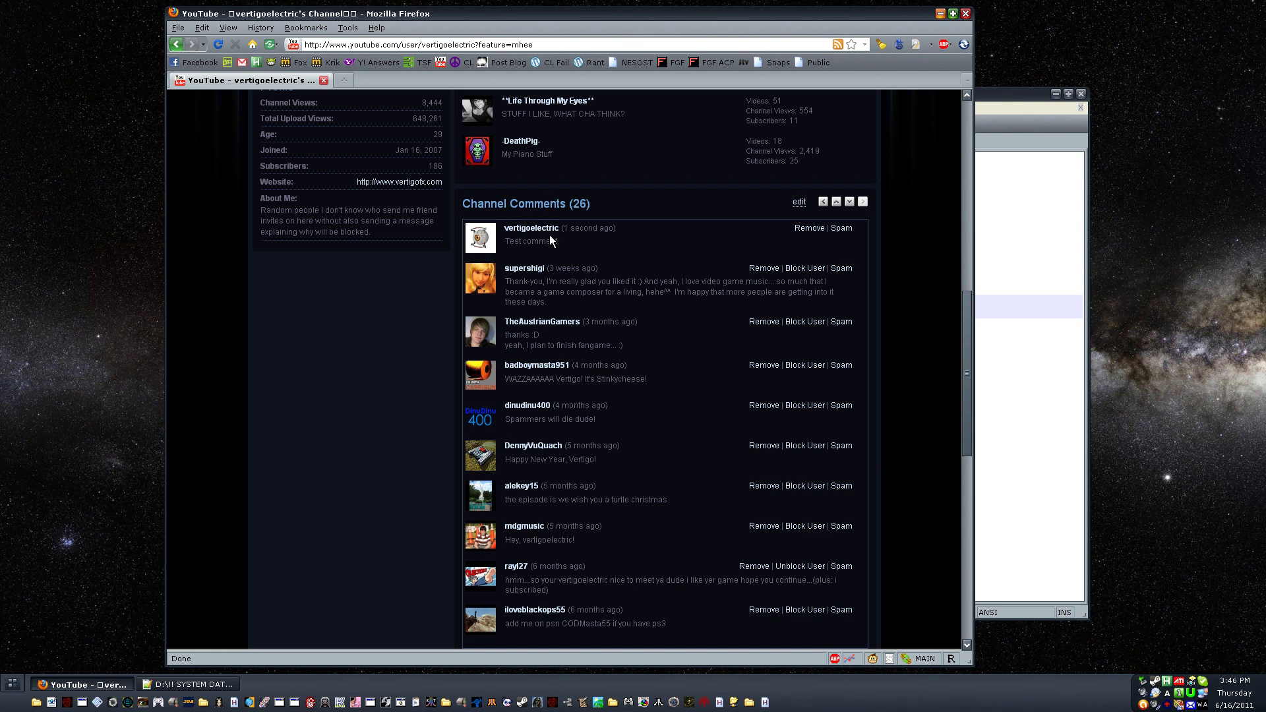
# Remove the posted test comment and reload the channel page.
pyautogui.click(808, 229)
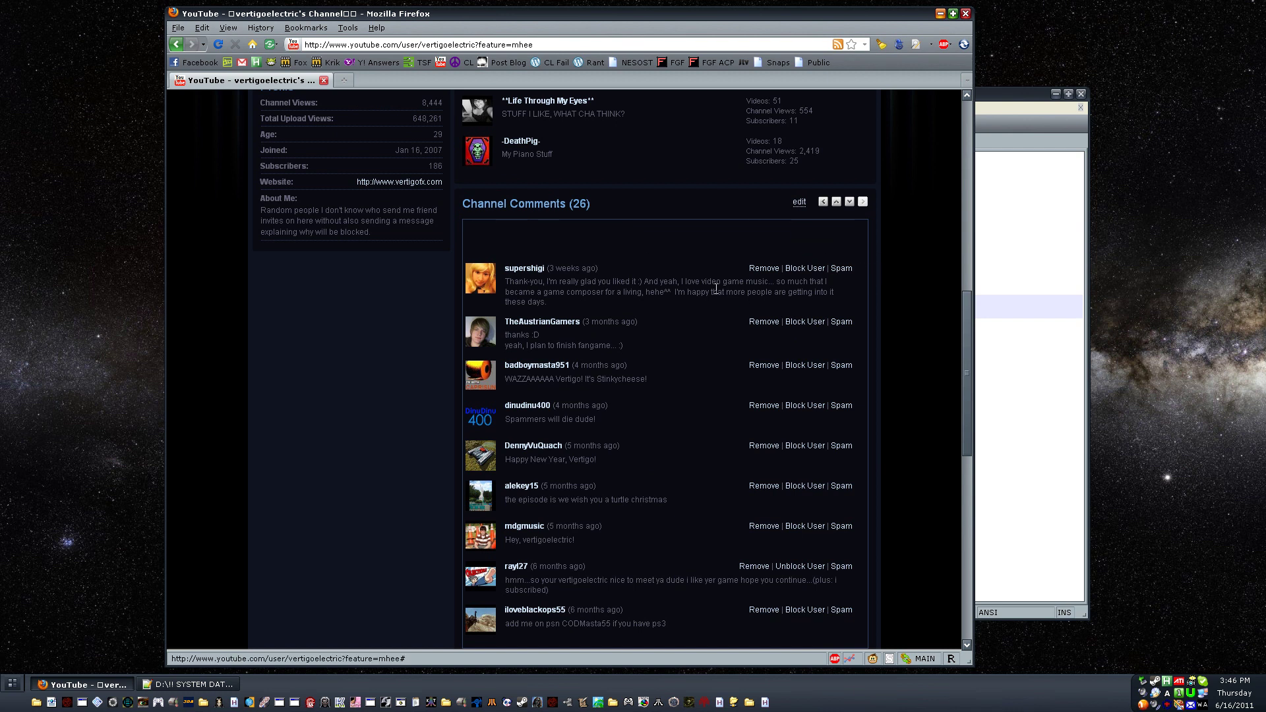
pyautogui.scroll(-5, 925, 382)
pyautogui.scroll(-2, 861, 379)
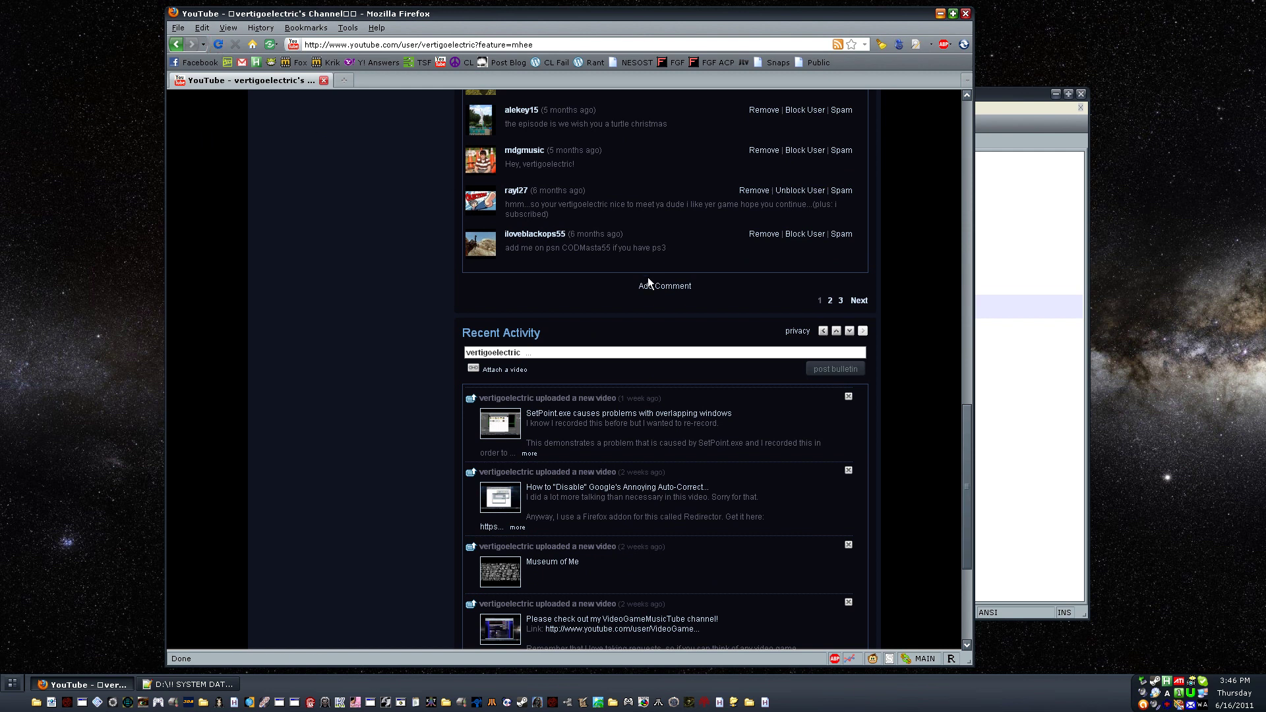
pyautogui.click(216, 44)
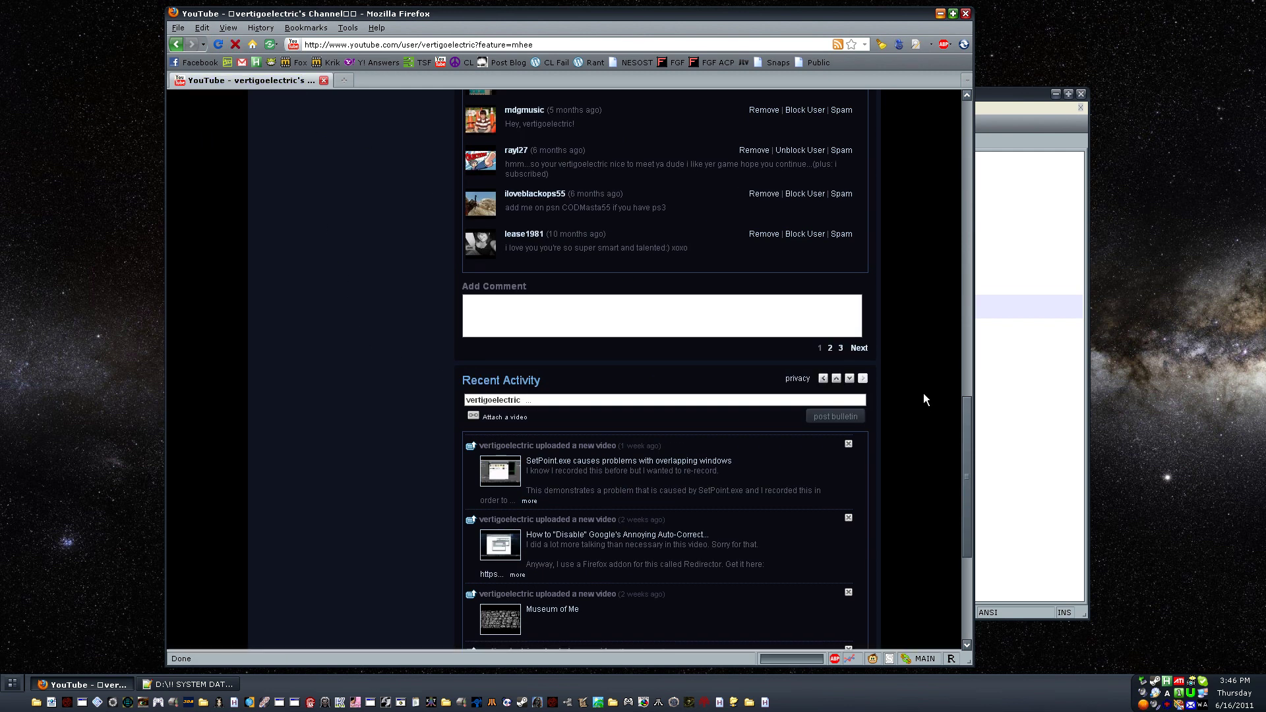
pyautogui.scroll(-4, 923, 393)
pyautogui.scroll(5, 923, 393)
pyautogui.scroll(2, 923, 393)
pyautogui.scroll(4, 922, 393)
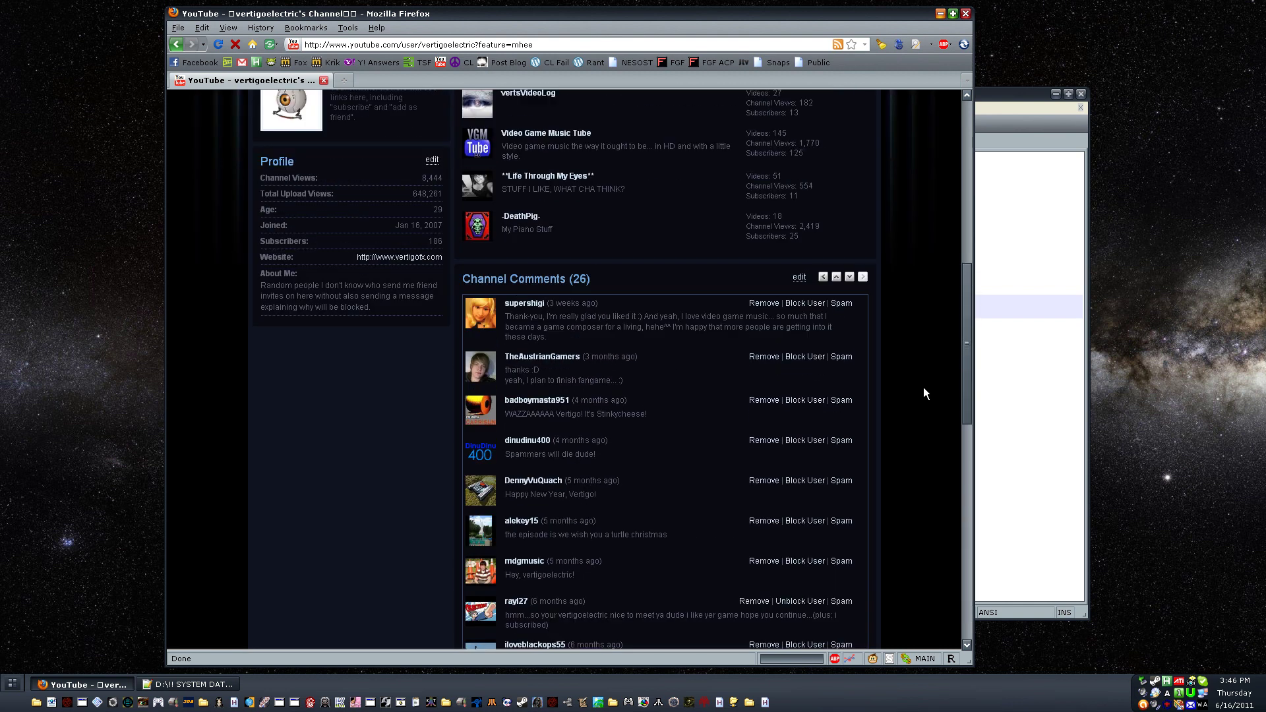
pyautogui.scroll(-4, 924, 388)
pyautogui.scroll(4, 644, 430)
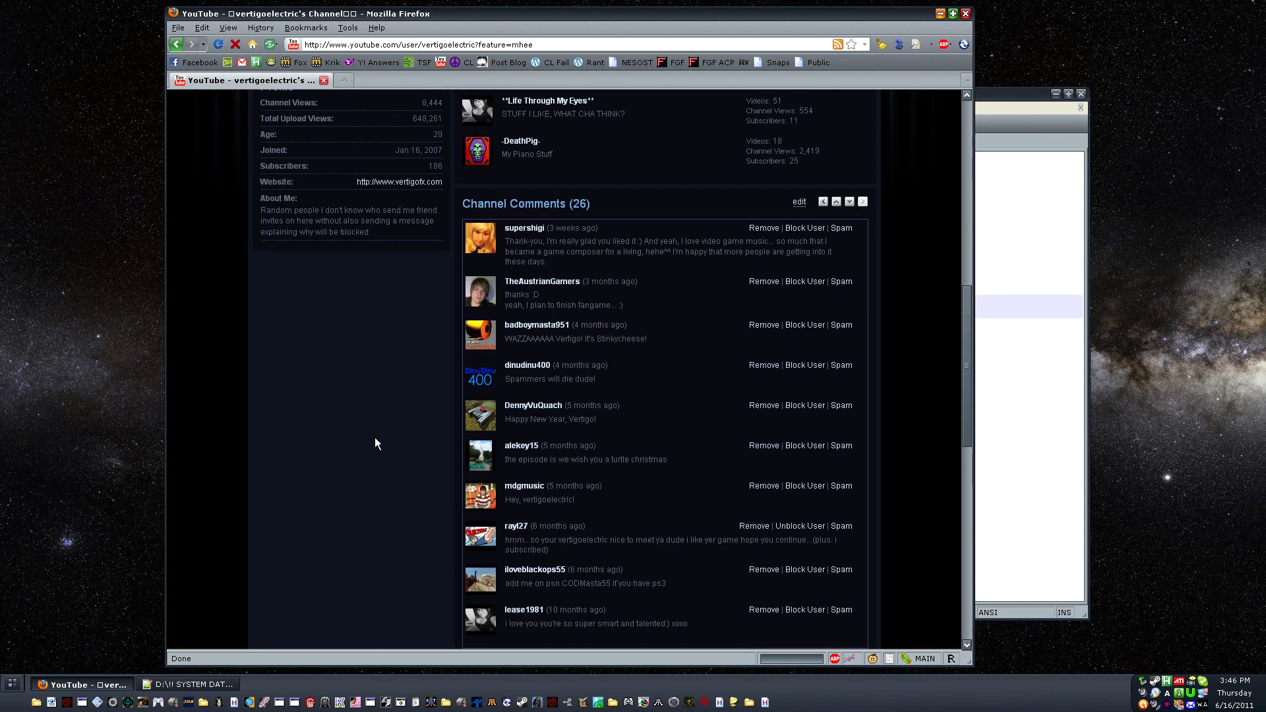
pyautogui.scroll(1, 346, 441)
pyautogui.scroll(-3, 319, 444)
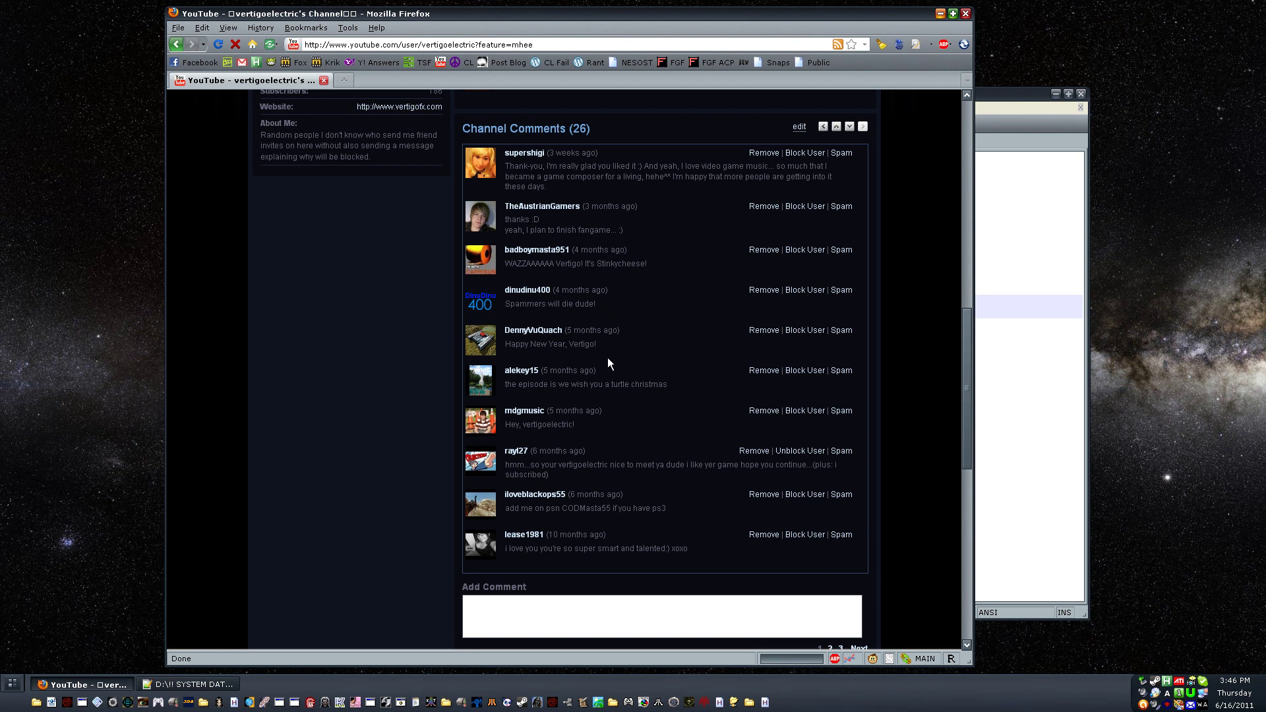
pyautogui.click(539, 331)
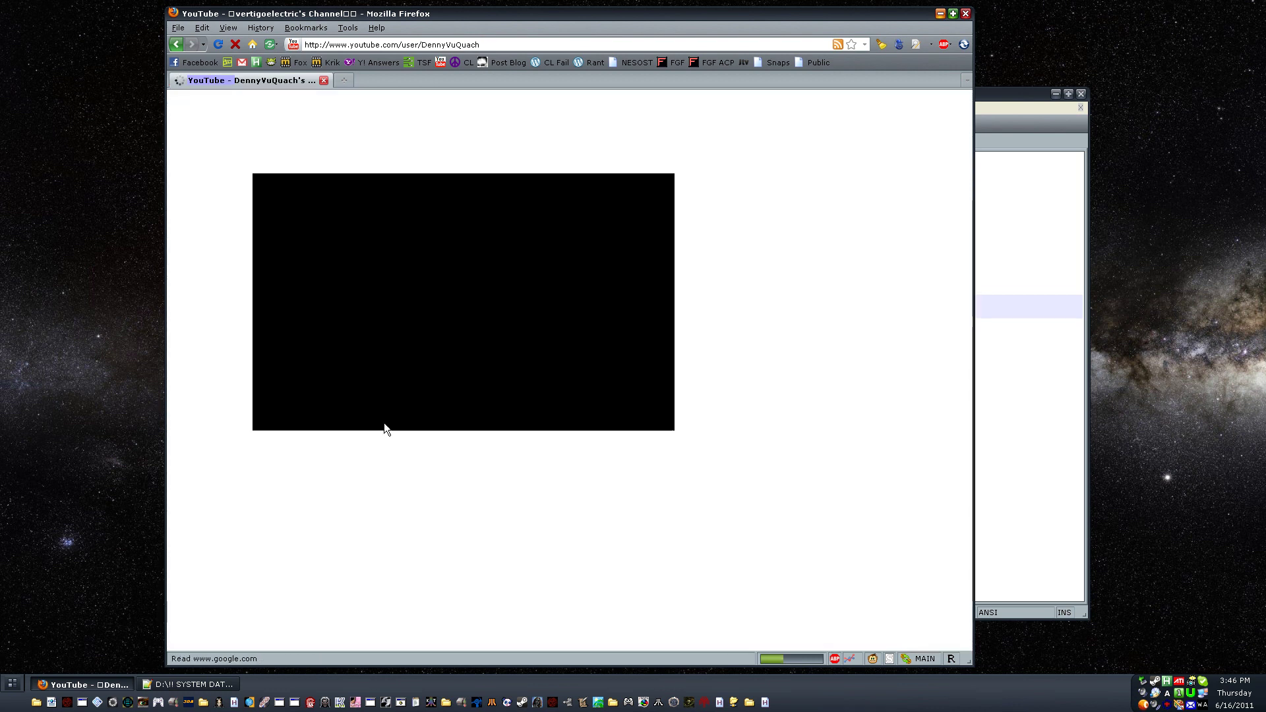
pyautogui.scroll(-6, 316, 424)
pyautogui.scroll(-5, 316, 425)
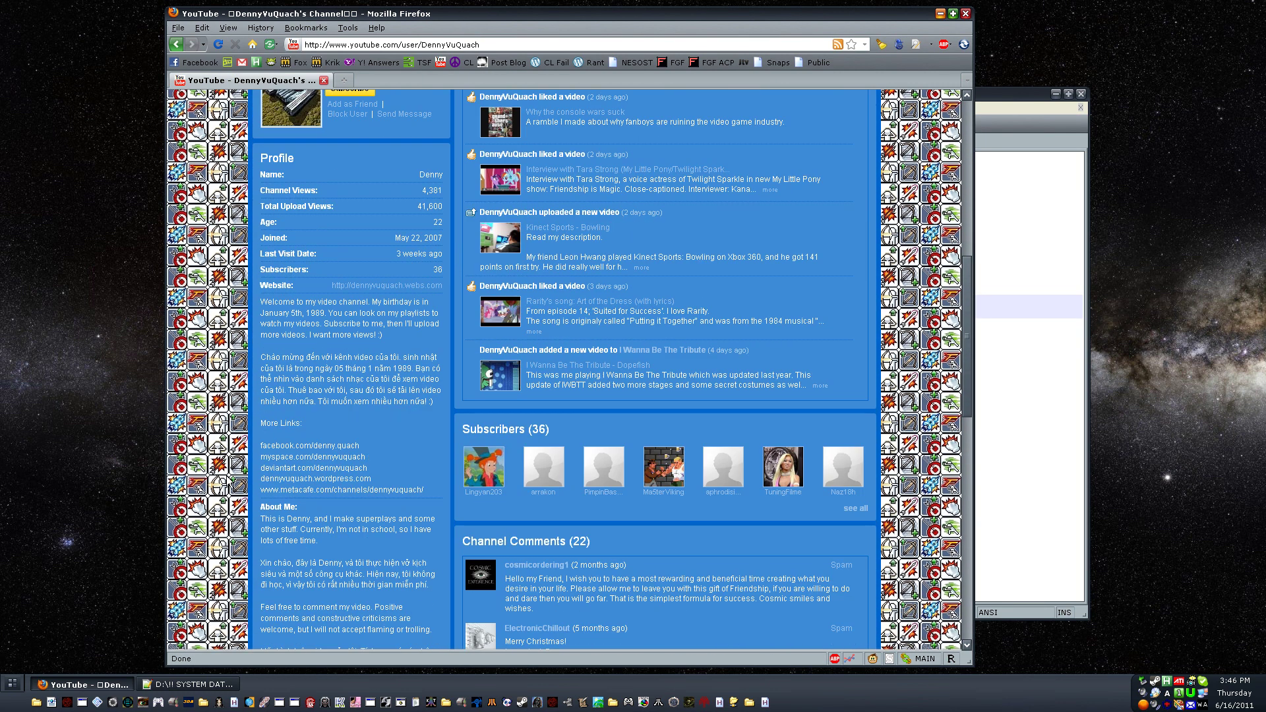
pyautogui.scroll(-4, 316, 425)
pyautogui.scroll(-3, 226, 480)
pyautogui.scroll(-4, 226, 480)
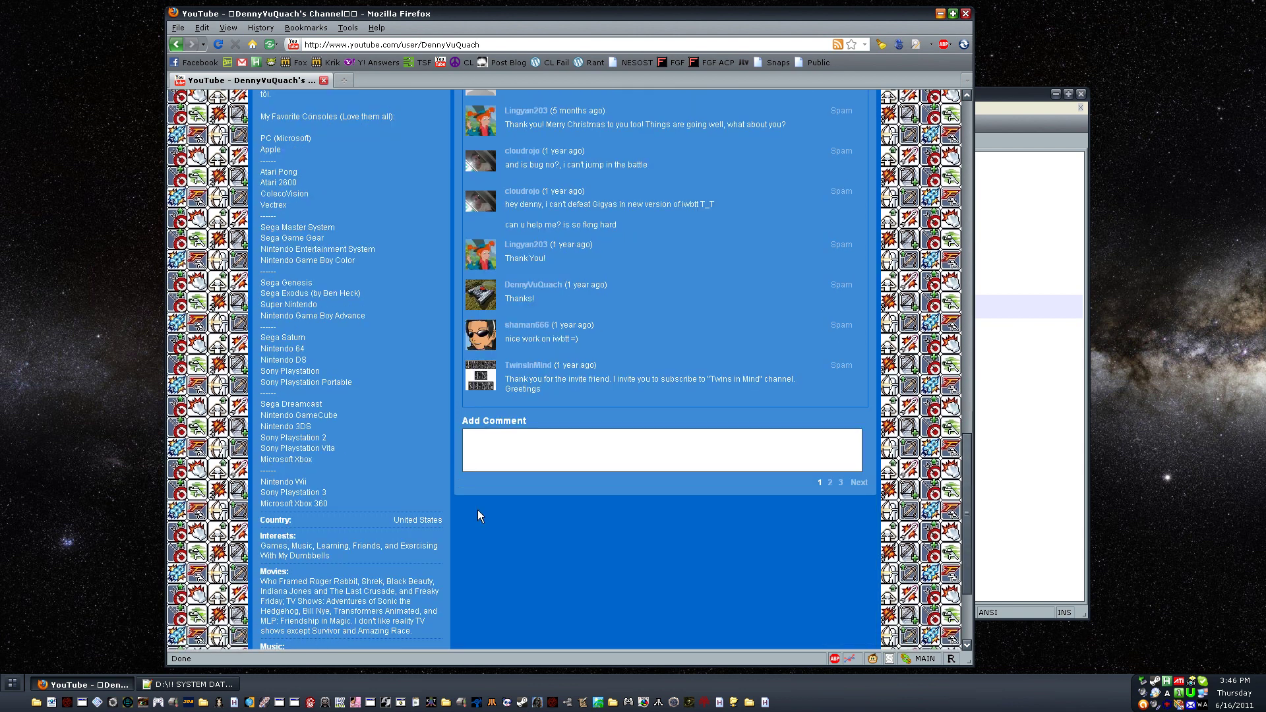
pyautogui.click(919, 45)
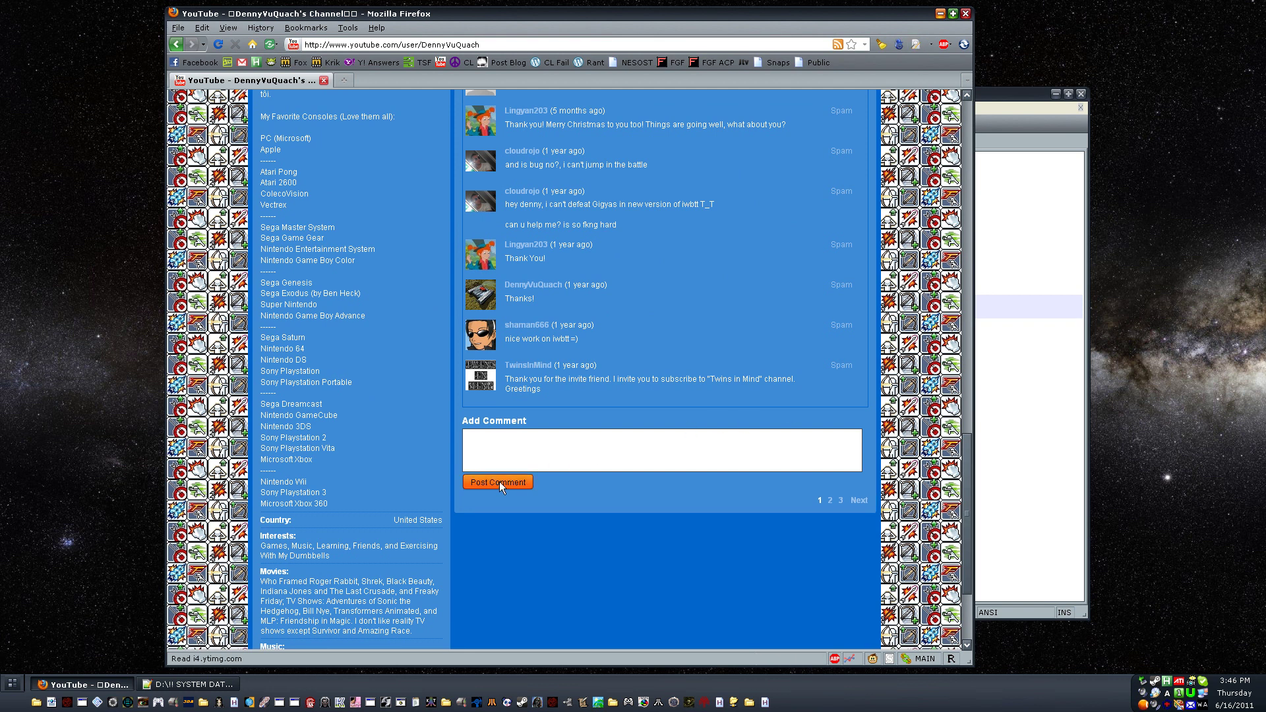
pyautogui.click(505, 482)
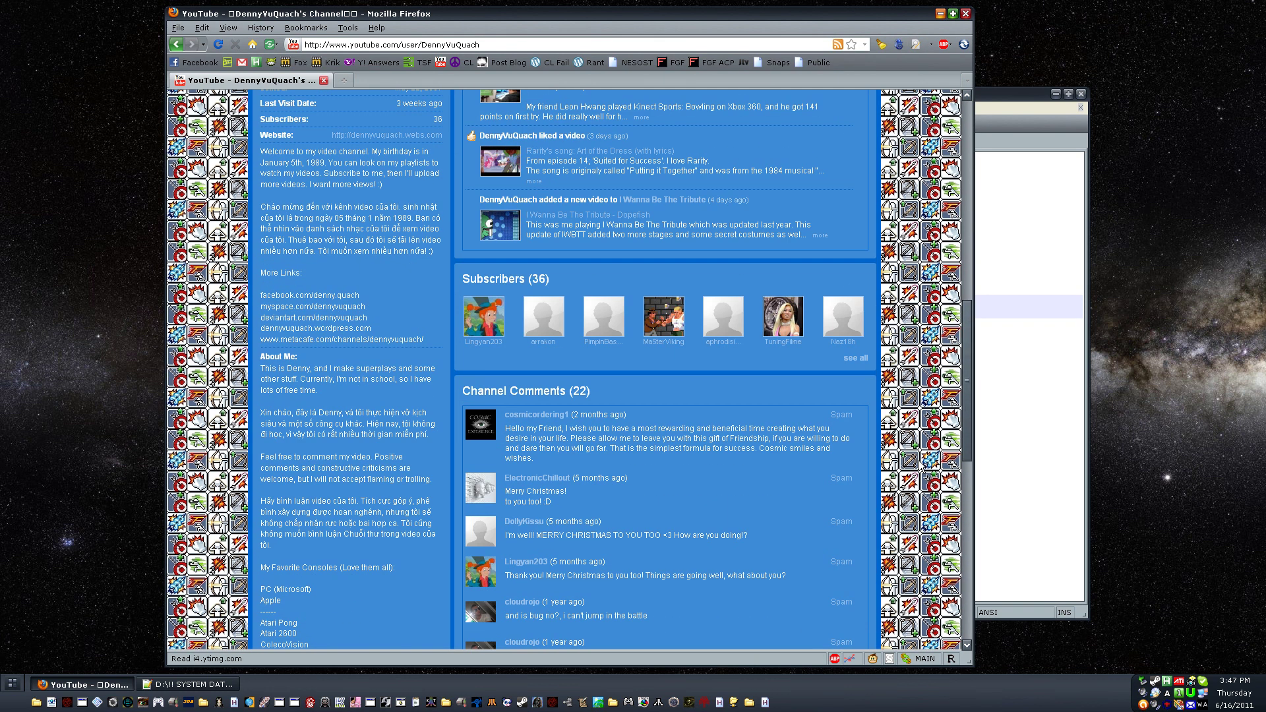
pyautogui.scroll(10, 570, 370)
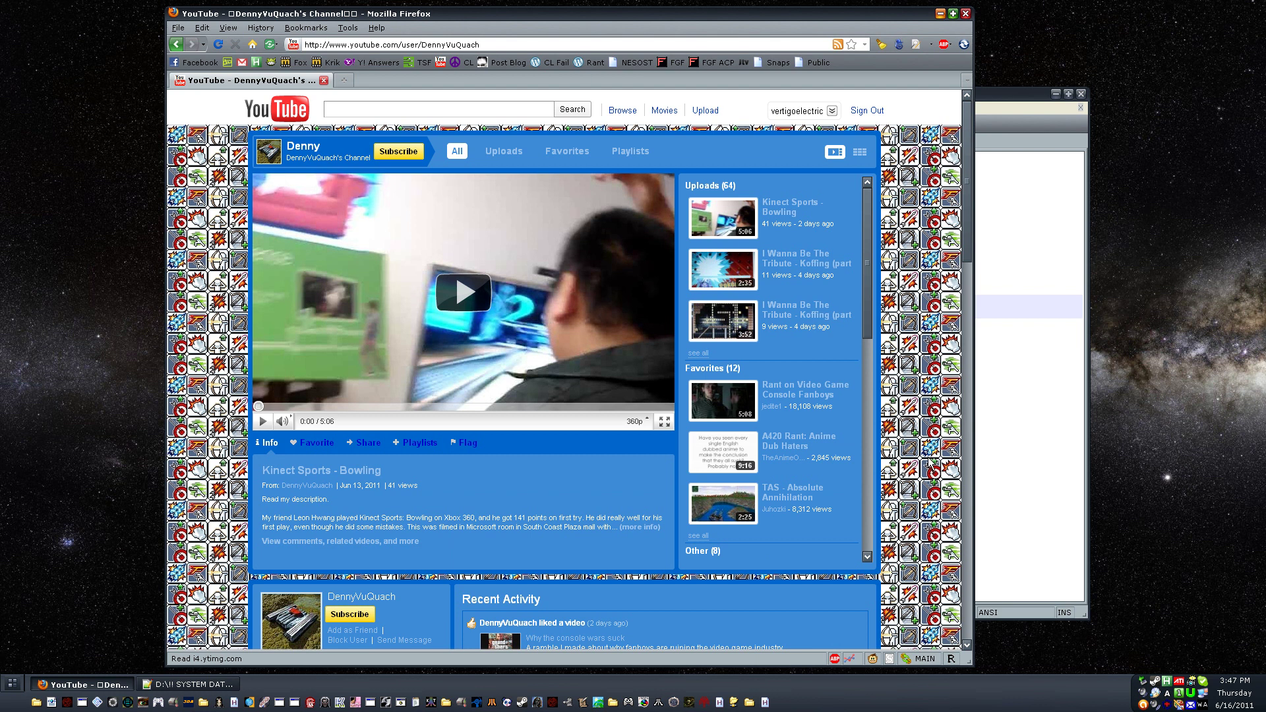
pyautogui.scroll(-5, 930, 457)
pyautogui.scroll(-2, 925, 465)
pyautogui.scroll(-5, 926, 465)
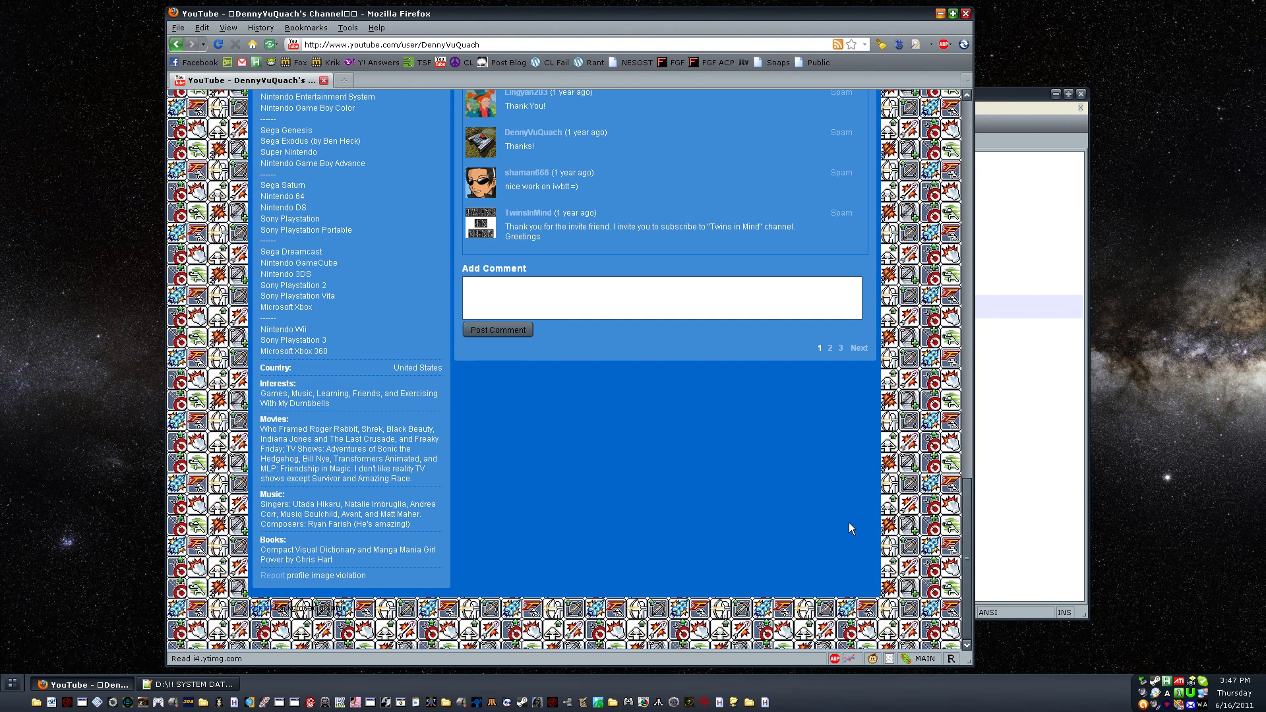
pyautogui.scroll(2, 658, 497)
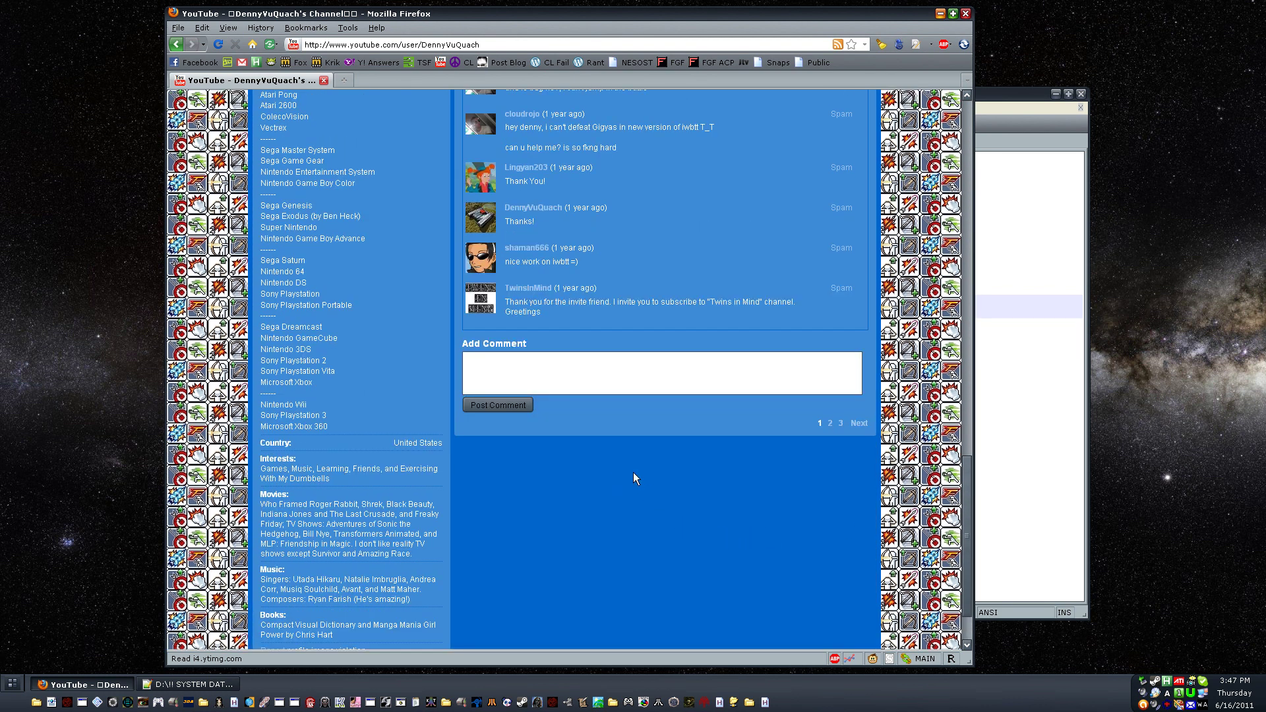
pyautogui.scroll(1, 634, 472)
pyautogui.scroll(2, 915, 465)
pyautogui.scroll(4, 913, 465)
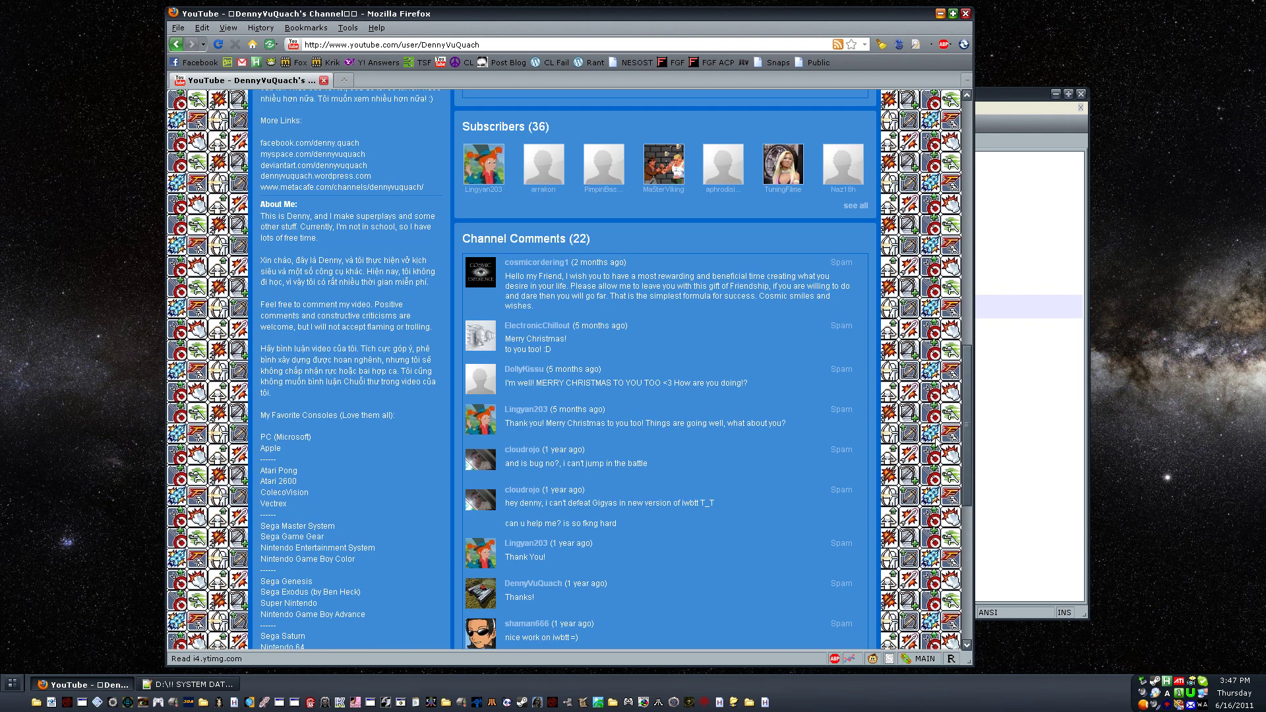
pyautogui.scroll(4, 936, 444)
pyautogui.scroll(5, 937, 445)
pyautogui.scroll(4, 936, 444)
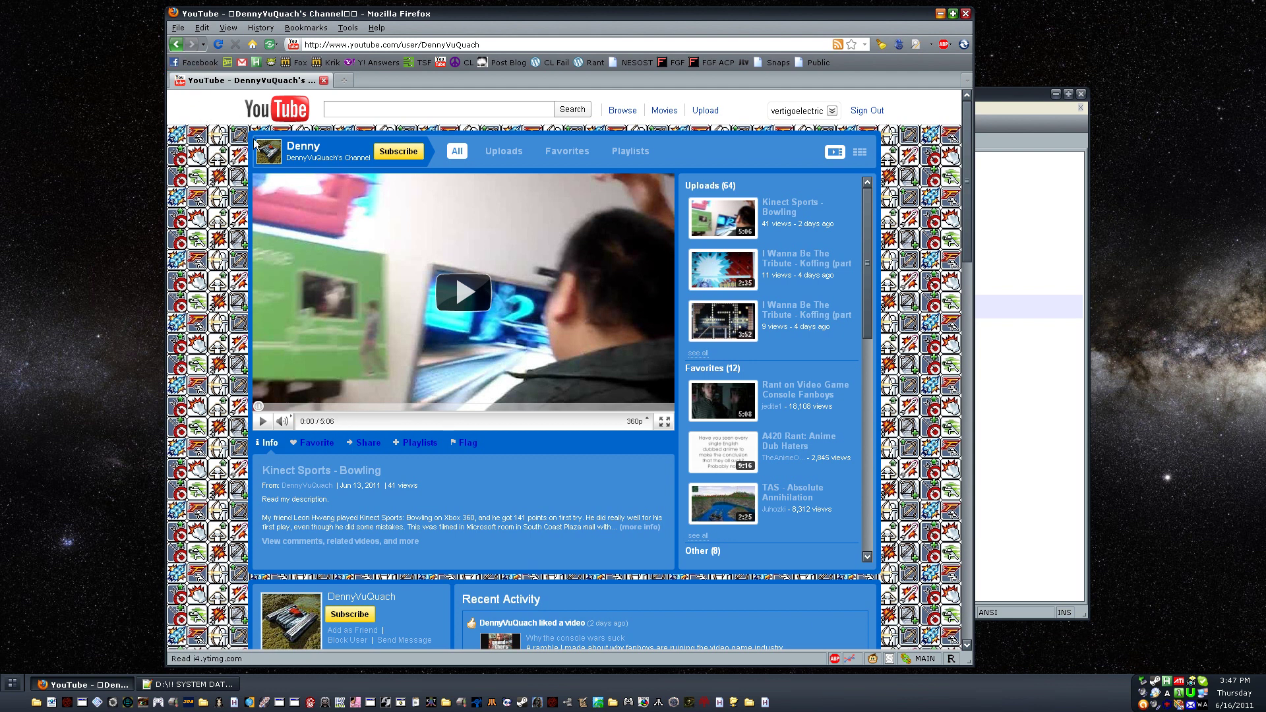
# Return to the YouTube homepage using the logo, then click an empty page area.
pyautogui.click(276, 117)
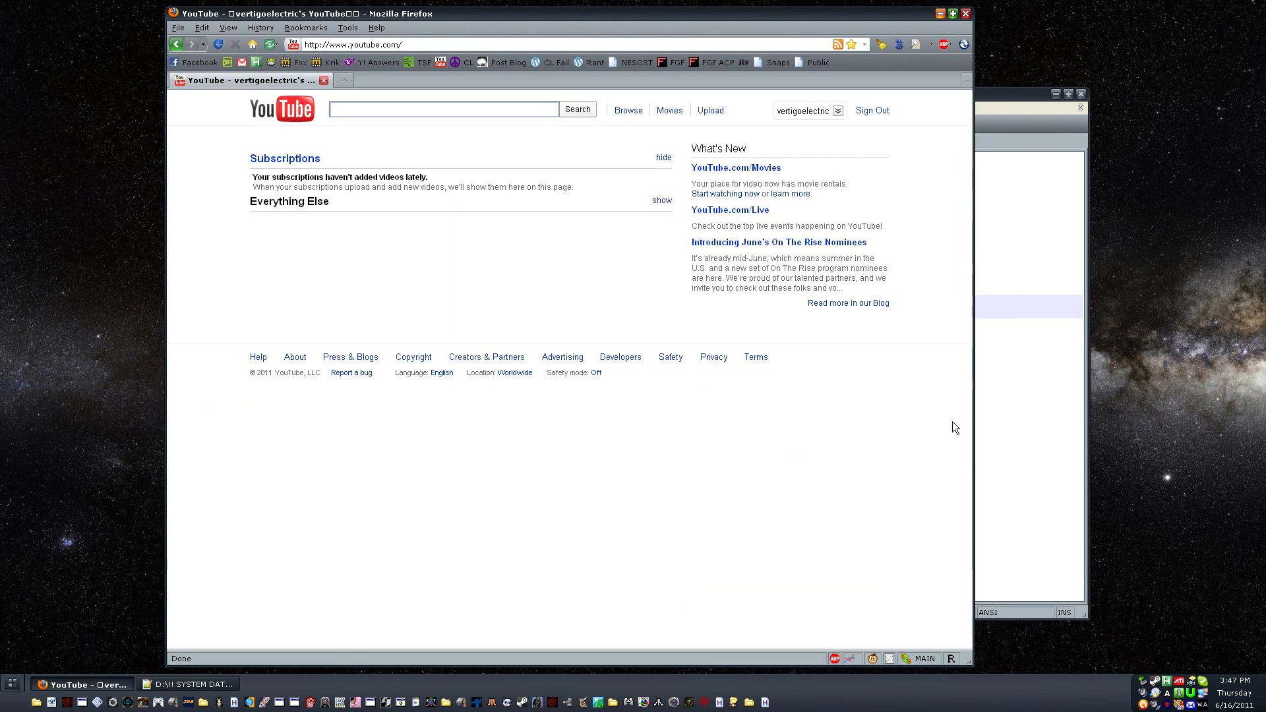
pyautogui.click(221, 348)
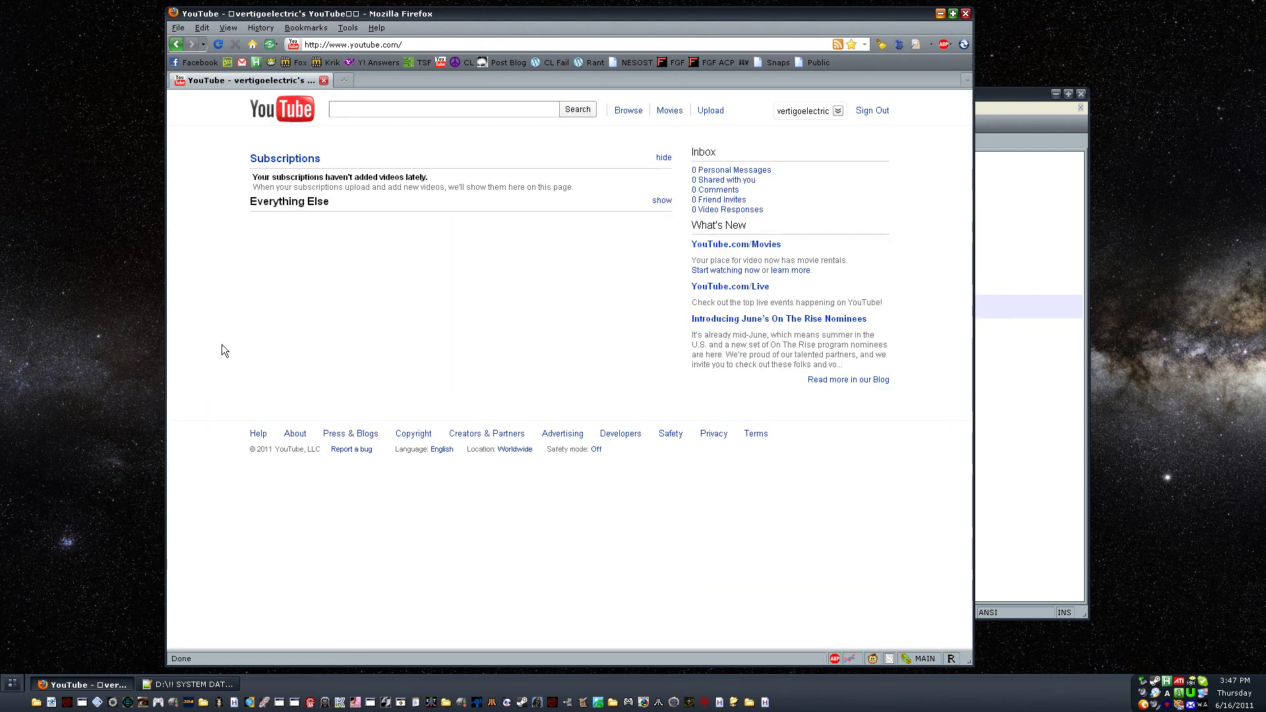